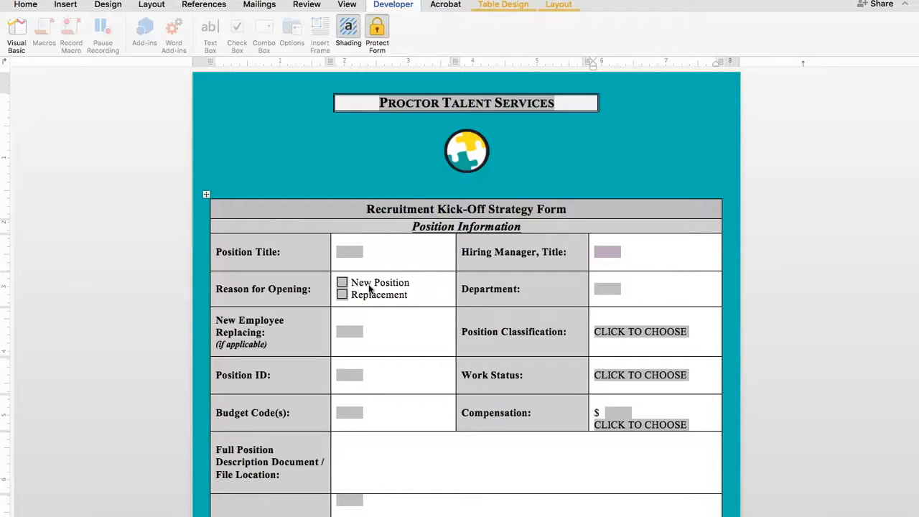
Enter Office Manager as the position title and mark the reason for opening as New Position
left_click(349, 252)
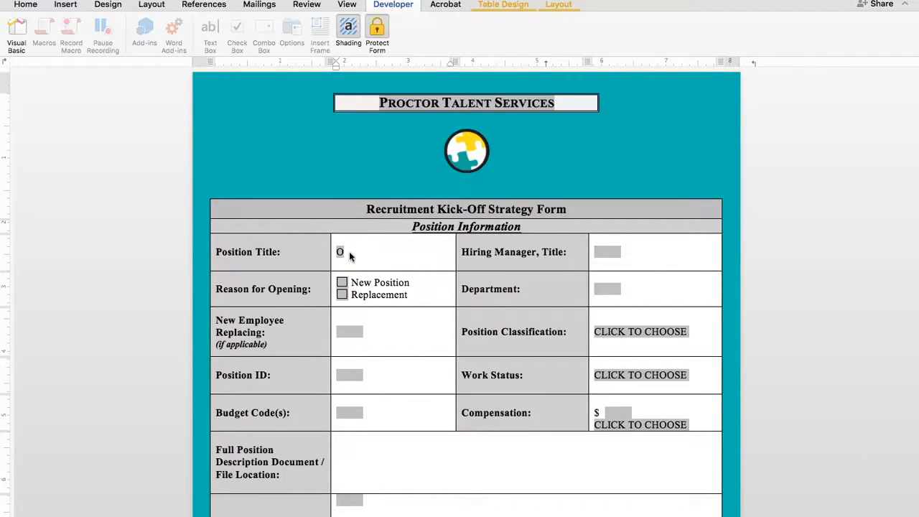
type("ffice Manager")
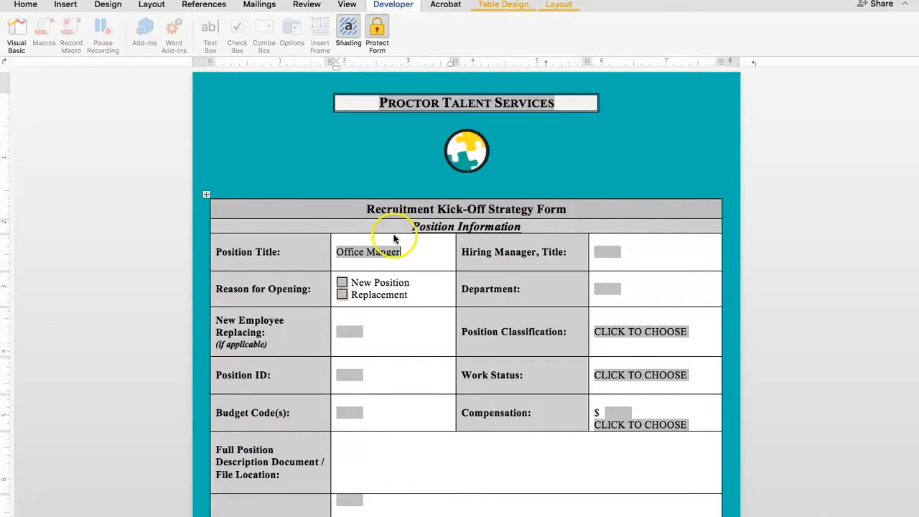
left_click(342, 283)
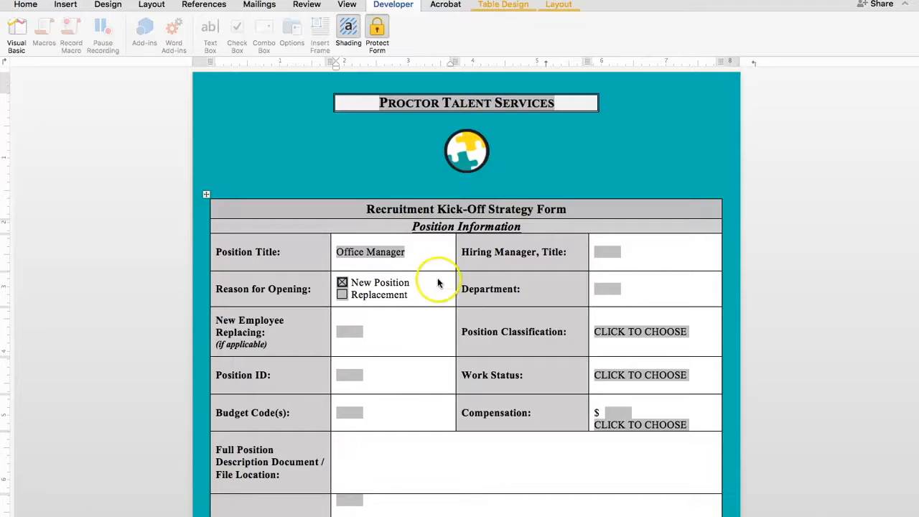
Fill in the hiring manager's full name followed by the title Director of Operations
left_click(602, 250)
type("Eugene ")
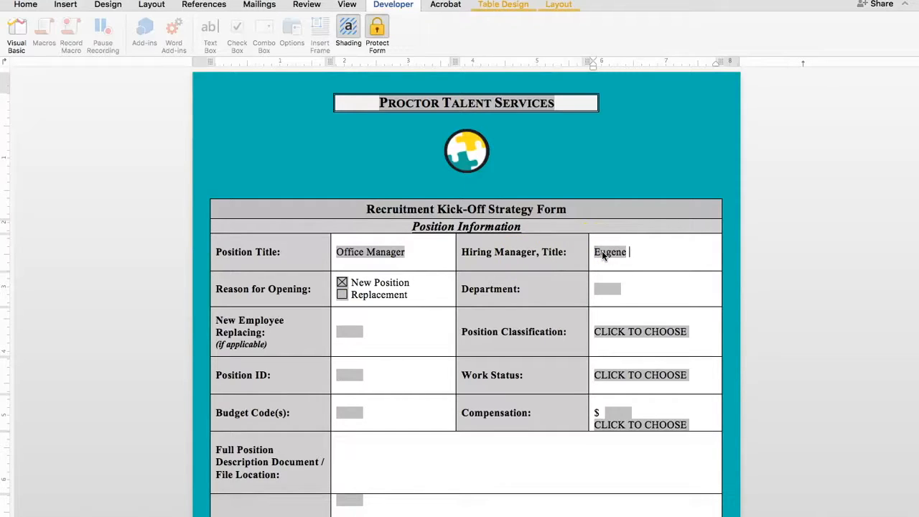
type("Jackson")
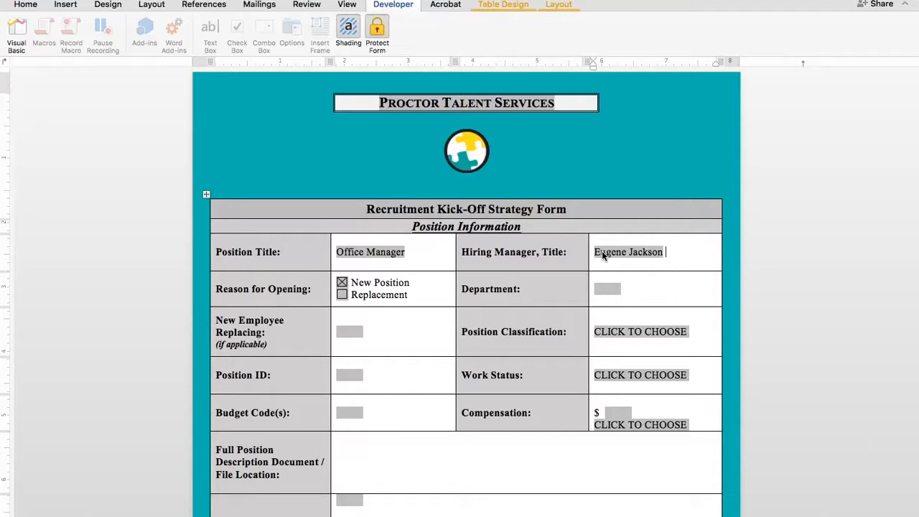
left_click(622, 248)
type(", Director ")
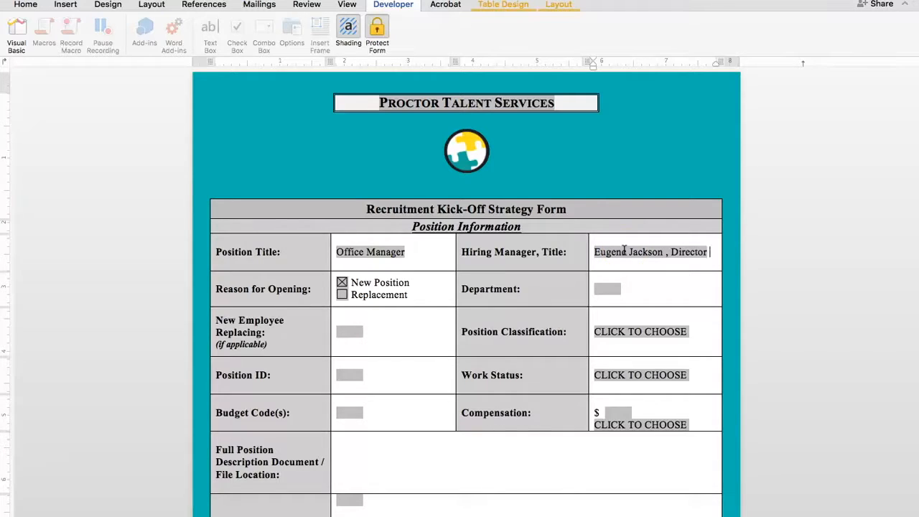
type("of Operations")
left_click(666, 248)
type(",")
Fill in Operations Department as the department
left_click(612, 289)
type("Opera")
type("tio")
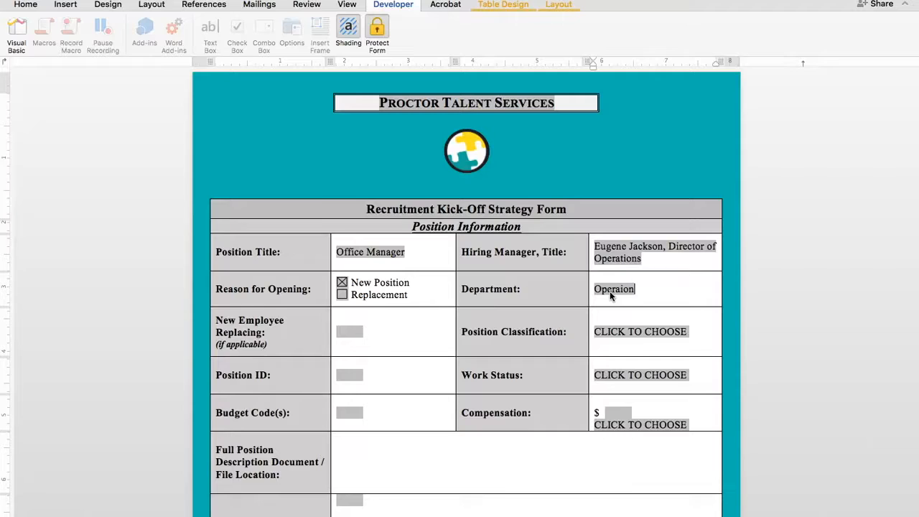
type("ns Deatment")
key("BackSpace")
key("BackSpace")
key("BackSpace")
key("BackSpace")
key("BackSpace")
key("BackSpace")
type("partment")
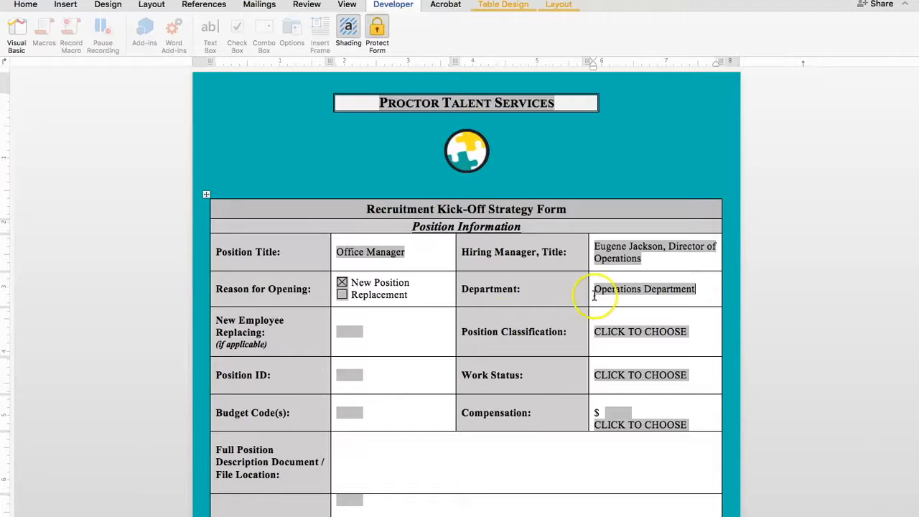
Choose Exempt as the position classification and Full-Time as the work status
left_click(637, 331)
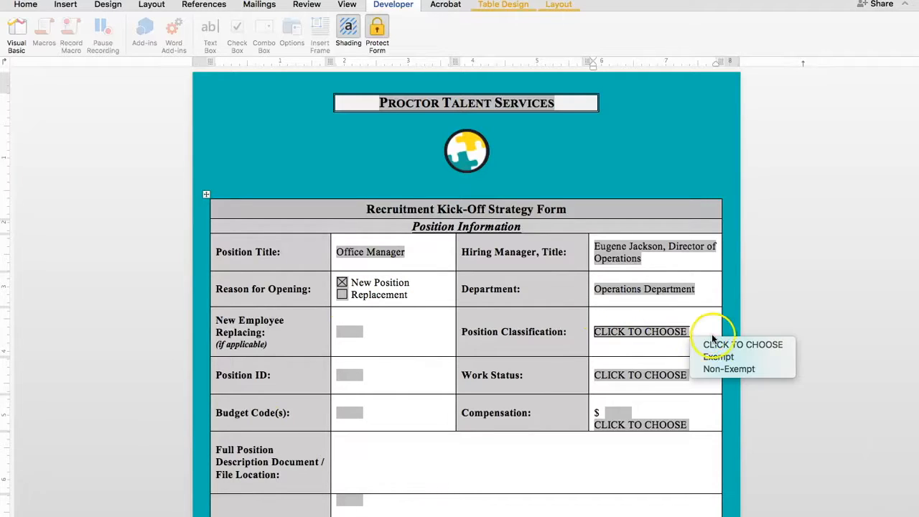
left_click(712, 355)
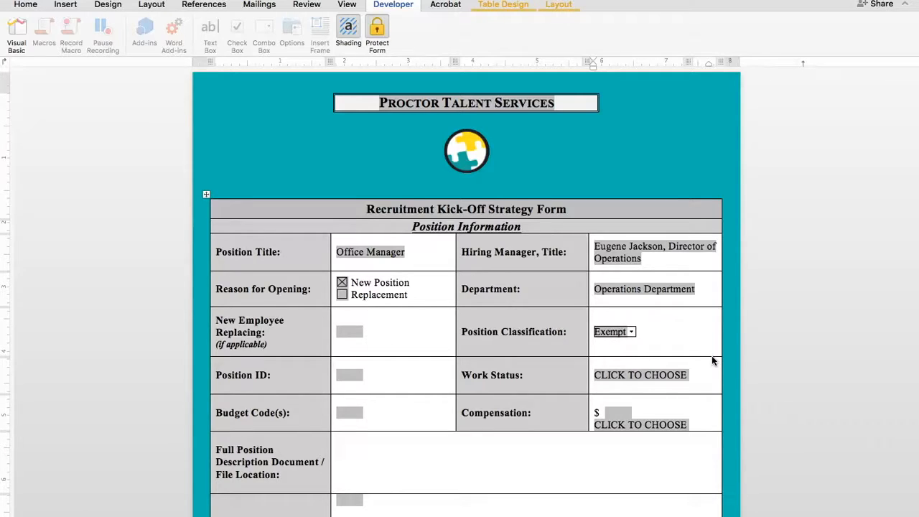
left_click(607, 370)
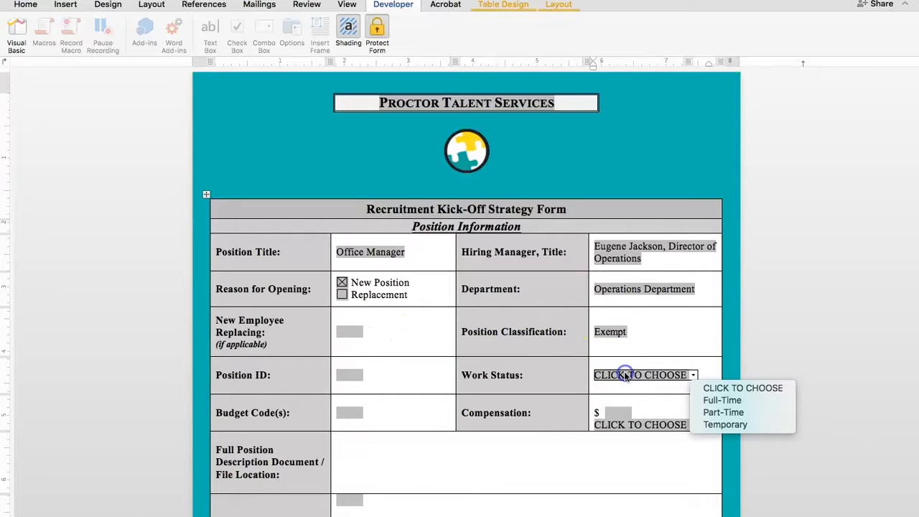
left_click(706, 401)
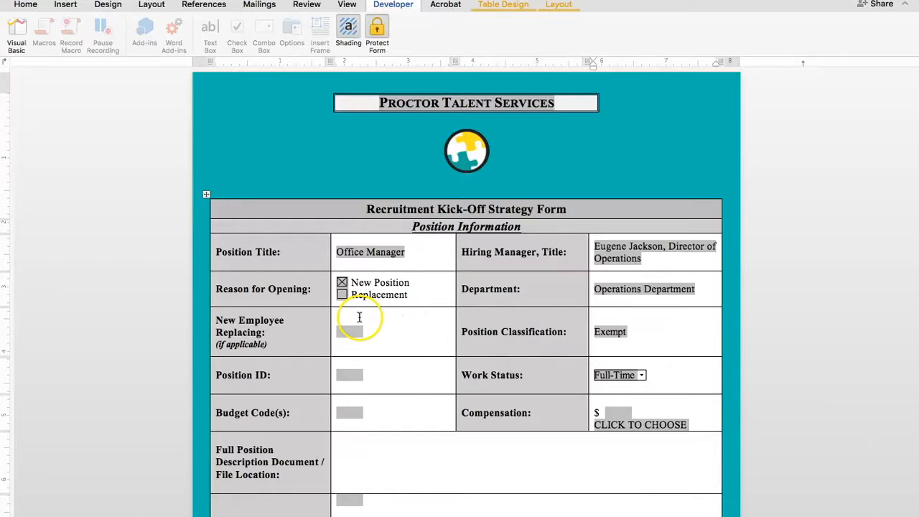
Enter N/A in the New Employee Replacing field
left_click(372, 348)
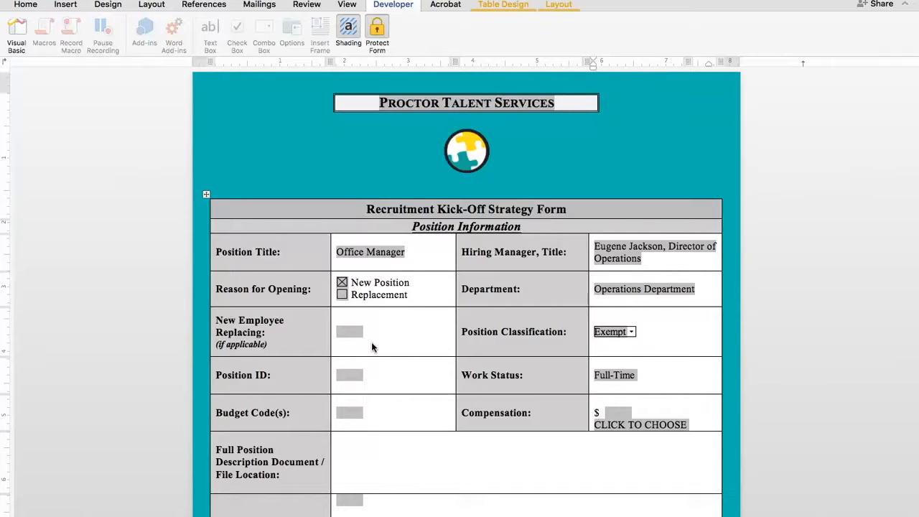
left_click(349, 331)
left_click(349, 331)
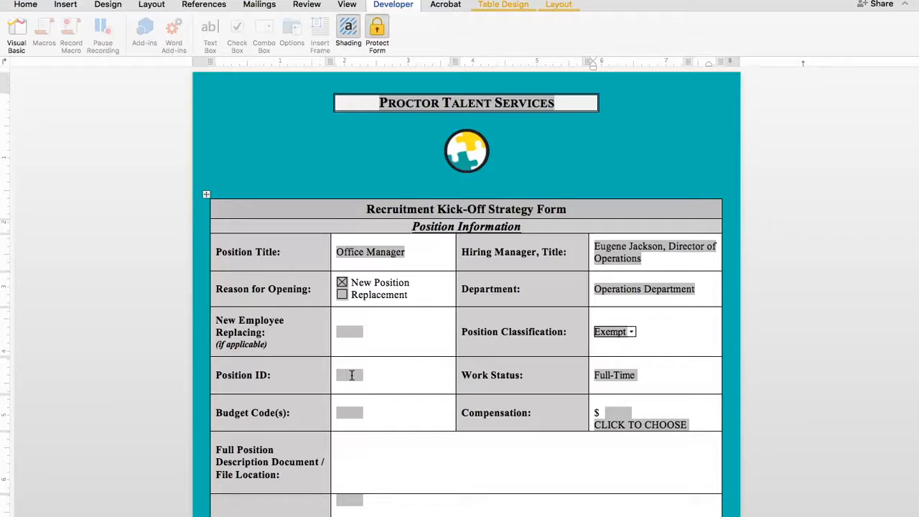
left_click(351, 331)
type("N")
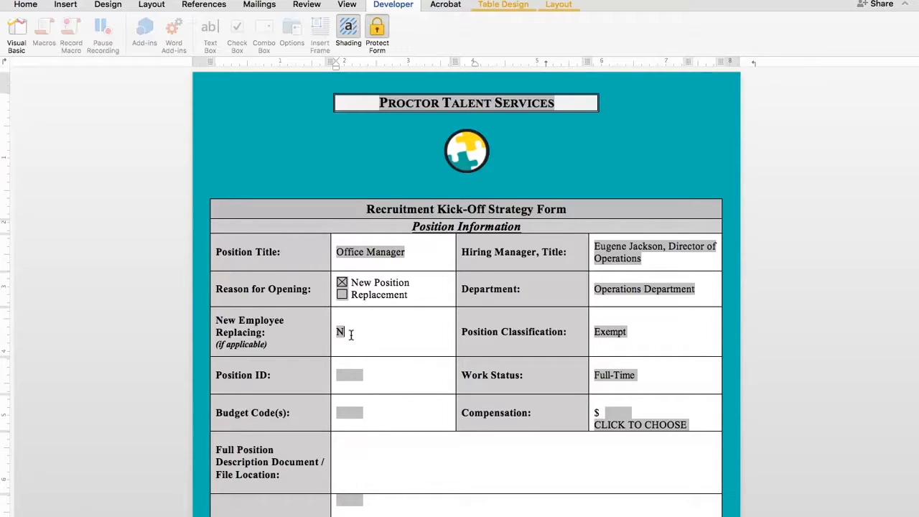
type("/A")
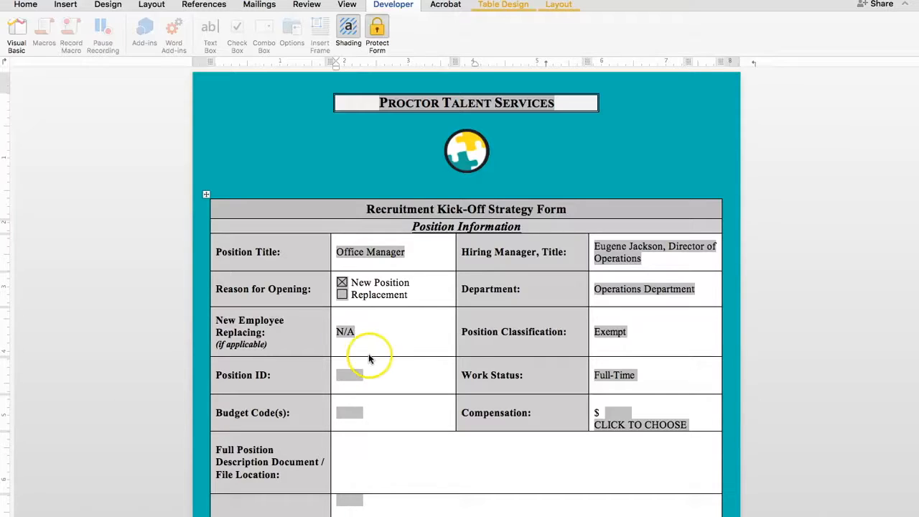
Enter 12345 as the position ID and XYZ123 as the budget code
left_click(353, 376)
type("12345")
left_click(352, 417)
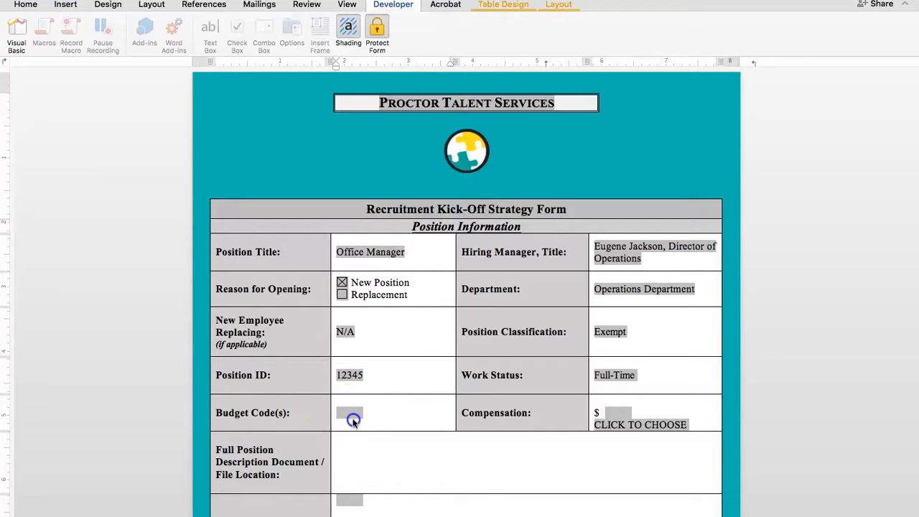
left_click(351, 411)
type("XYZ123")
Enter a compensation of 58,000 dollars and set its pay basis to Annually
left_click(622, 413)
type("58")
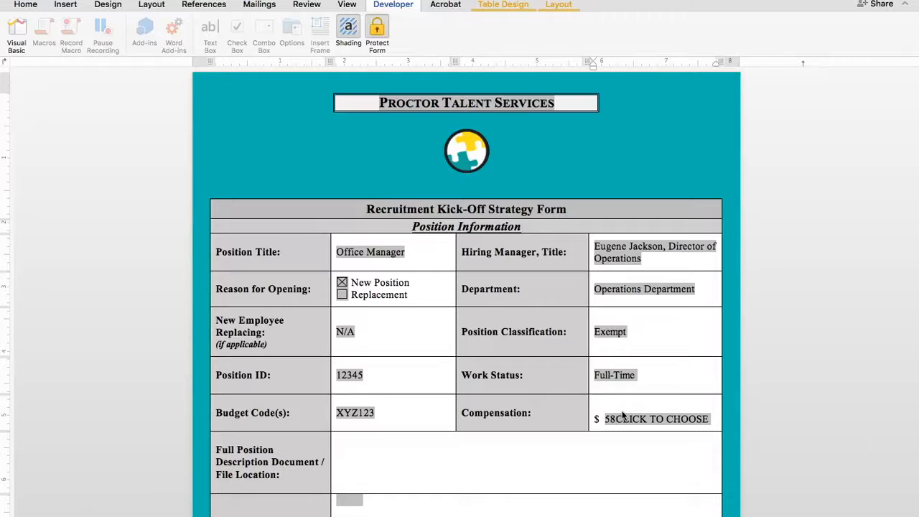
type(",000")
left_click(642, 424)
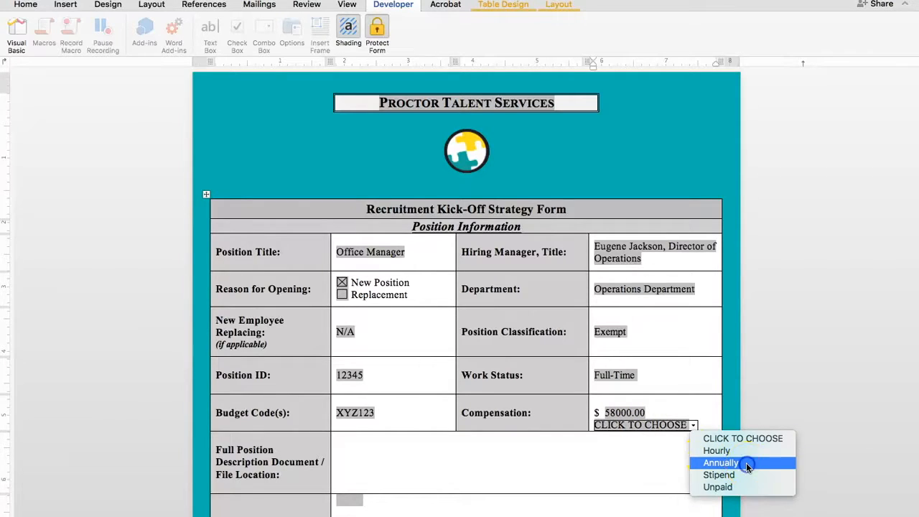
left_click(746, 463)
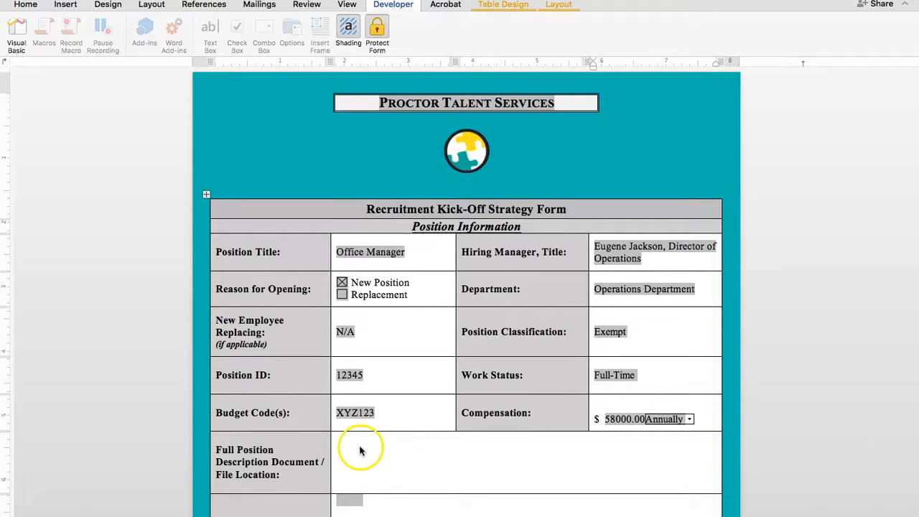
Embed the Office Manager JD Example Word file as an icon object in the Full Position Description Document / File Location cell
scroll(373, 440, "down", 2)
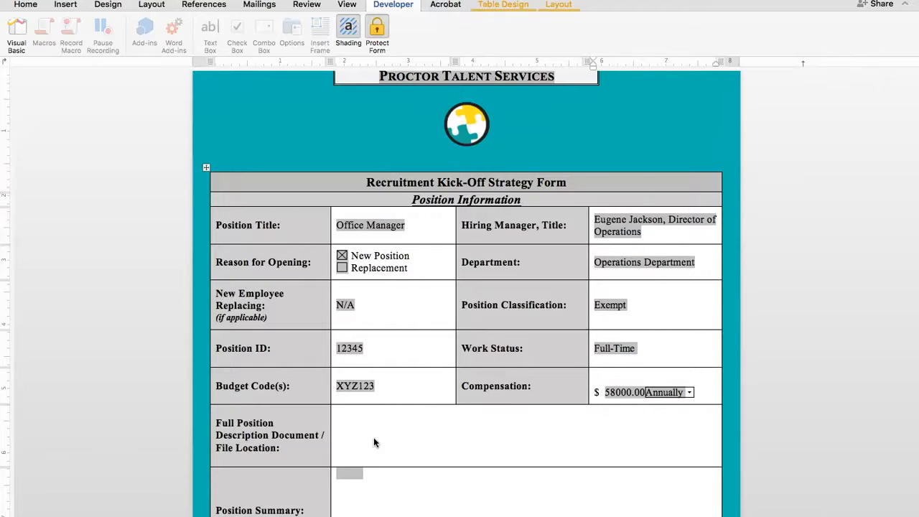
scroll(289, 497, "down", 1)
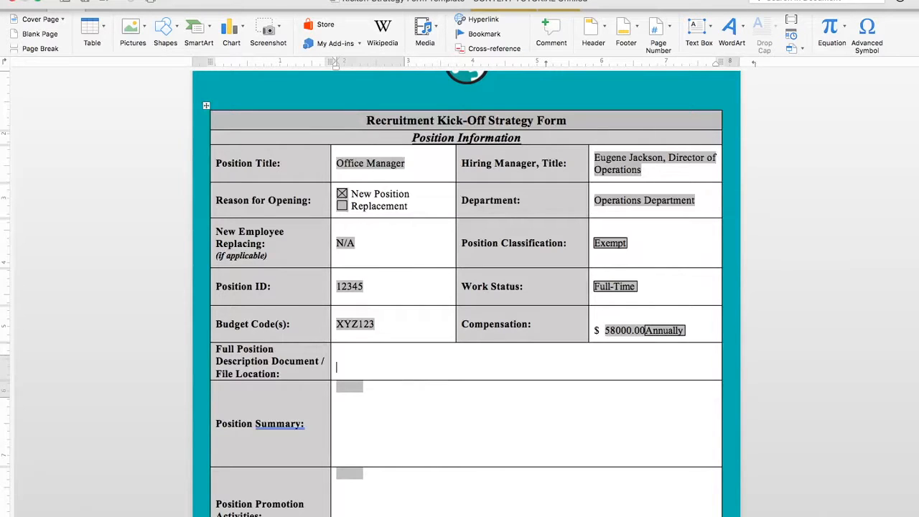
left_click(164, 0)
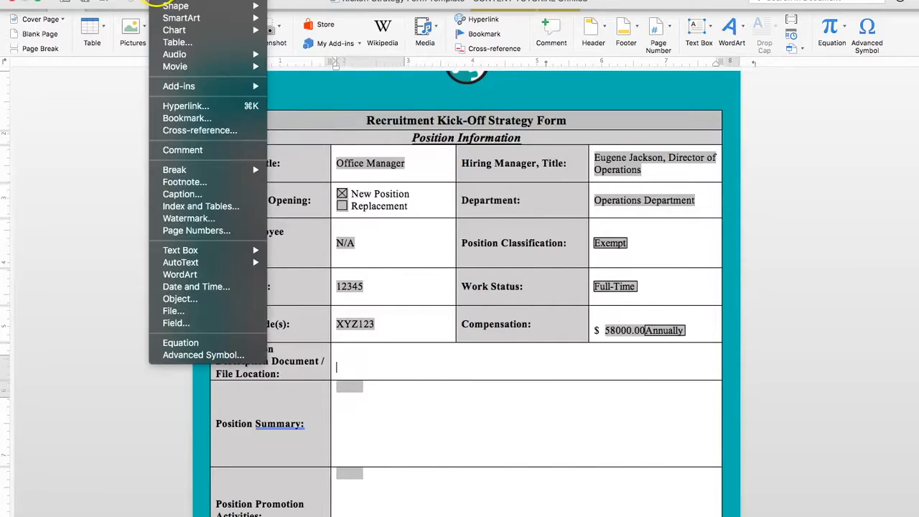
left_click(66, 172)
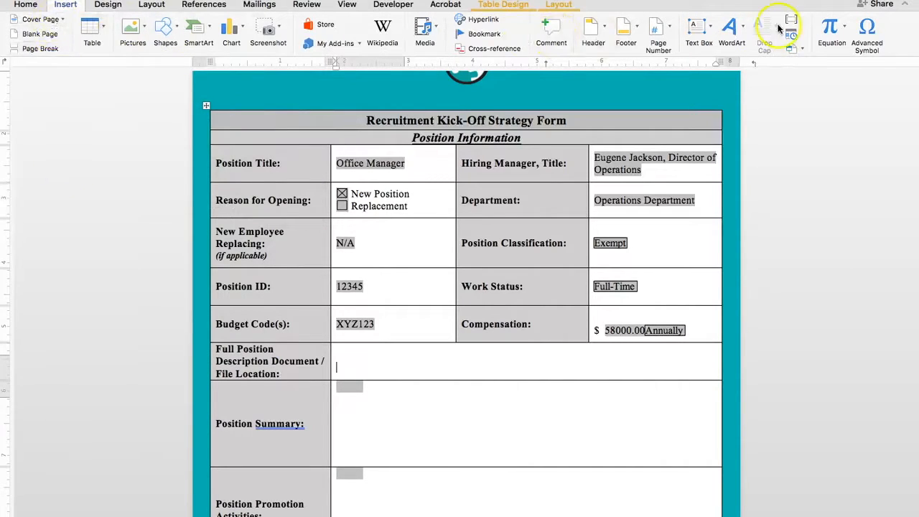
left_click(797, 50)
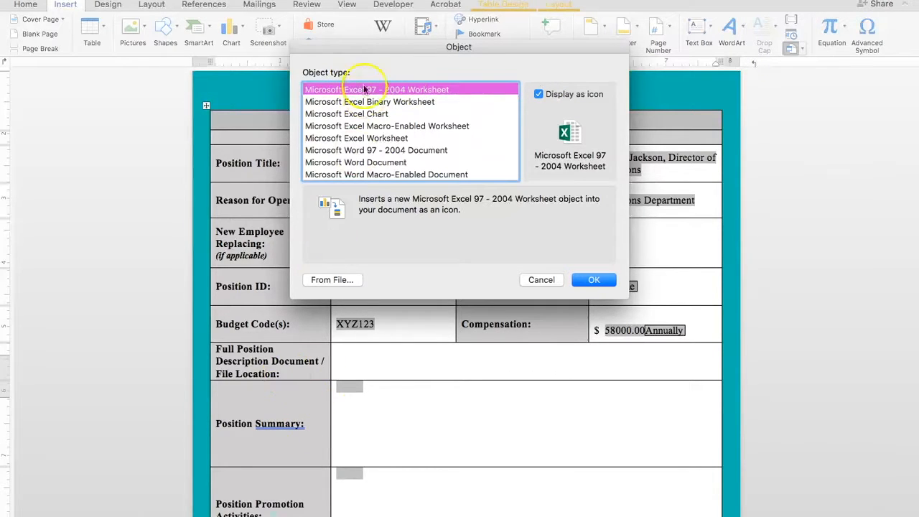
scroll(372, 127, "down", 1)
scroll(372, 127, "up", 1)
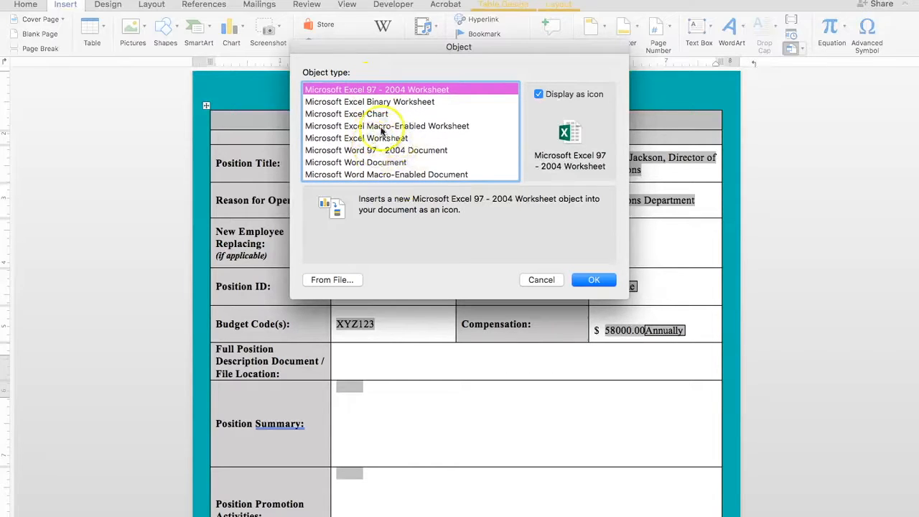
left_click(540, 94)
left_click(540, 94)
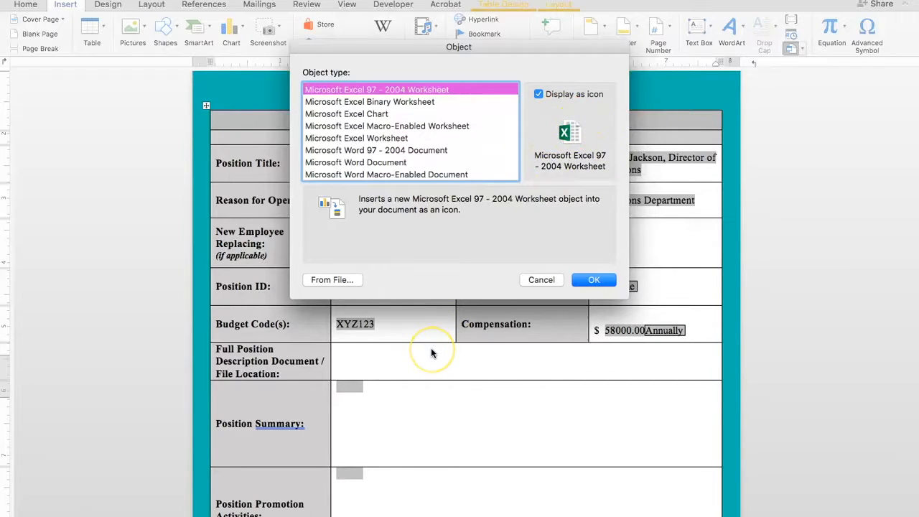
left_click(562, 148)
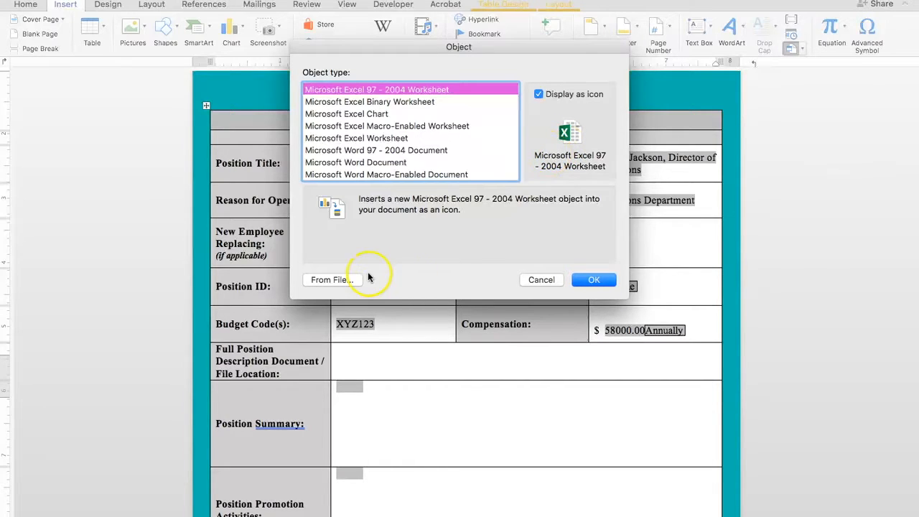
left_click(329, 281)
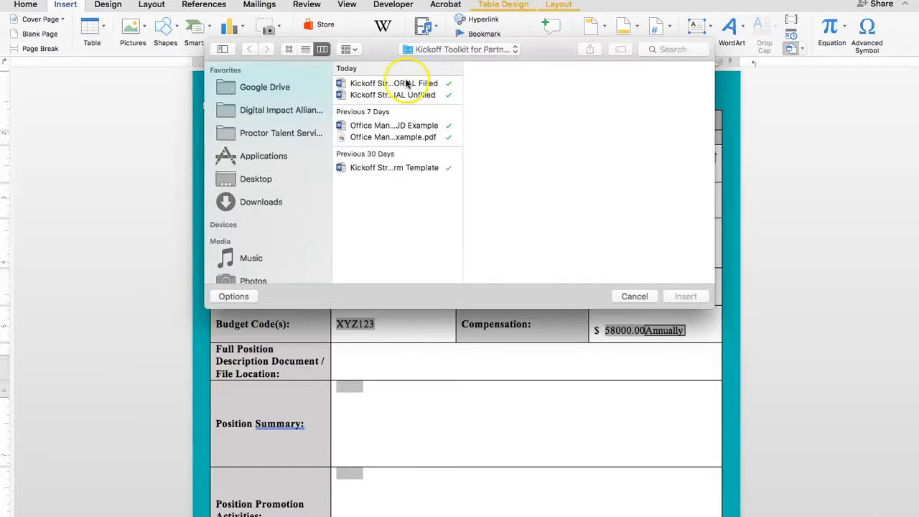
double_click(420, 127)
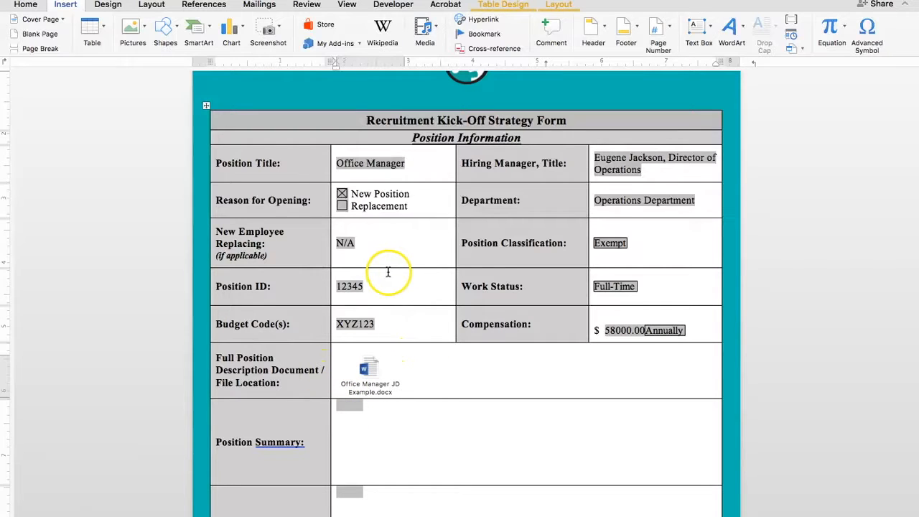
Open the embedded Office Manager JD Example document, read through the job description to its end, and close it
left_click(366, 374)
double_click(366, 374)
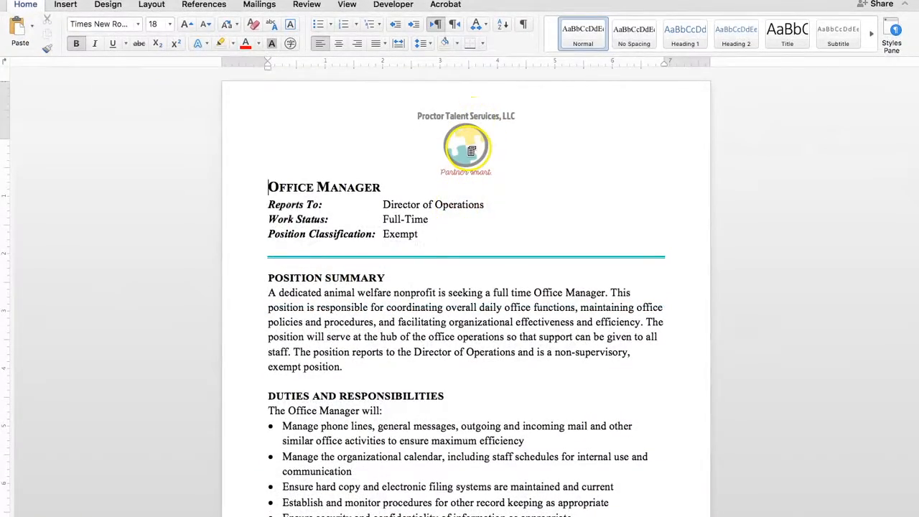
scroll(471, 152, "down", 10)
scroll(471, 151, "down", 20)
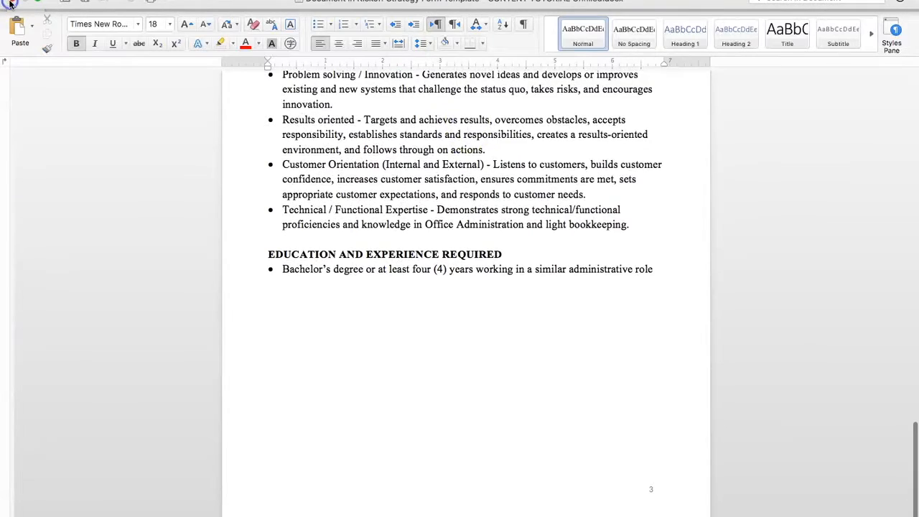
left_click(9, 4)
Add a line below the embedded job description file and copy the link to the description from the notes document
left_click(447, 385)
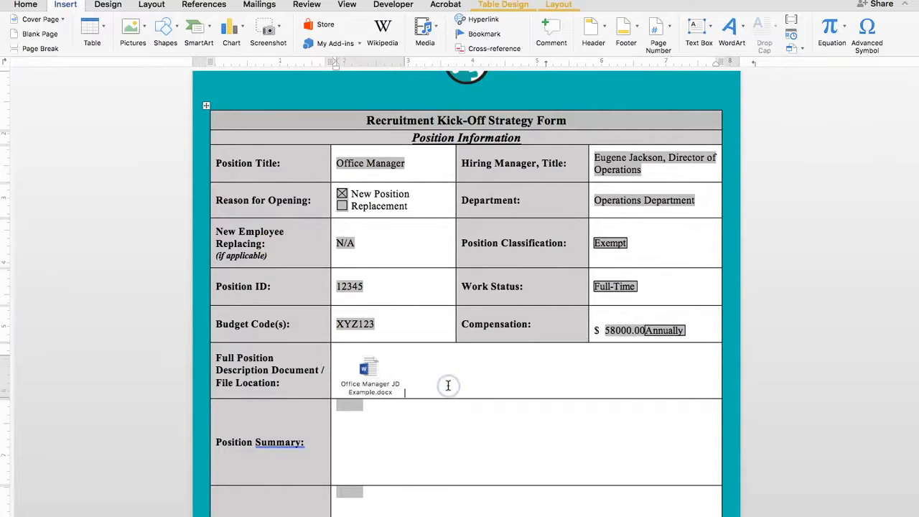
key("Return")
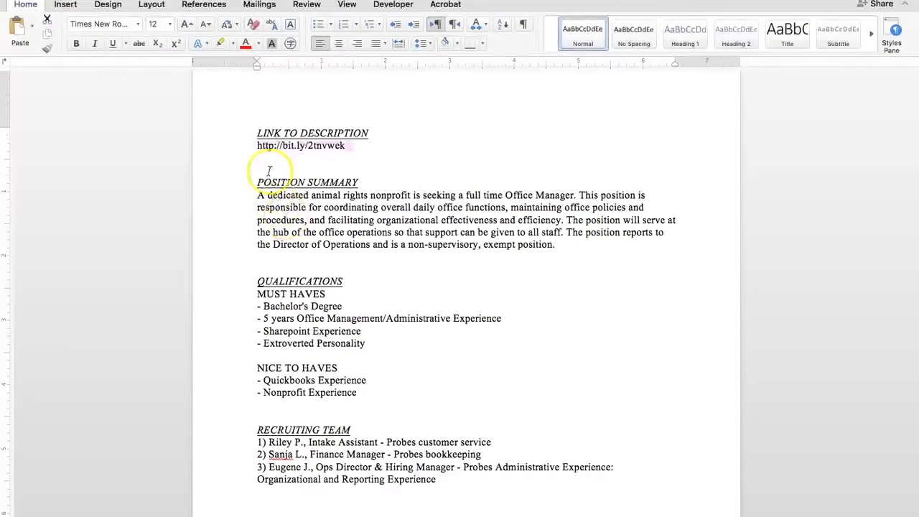
triple_click(281, 146)
key("super+c")
left_click(282, 148)
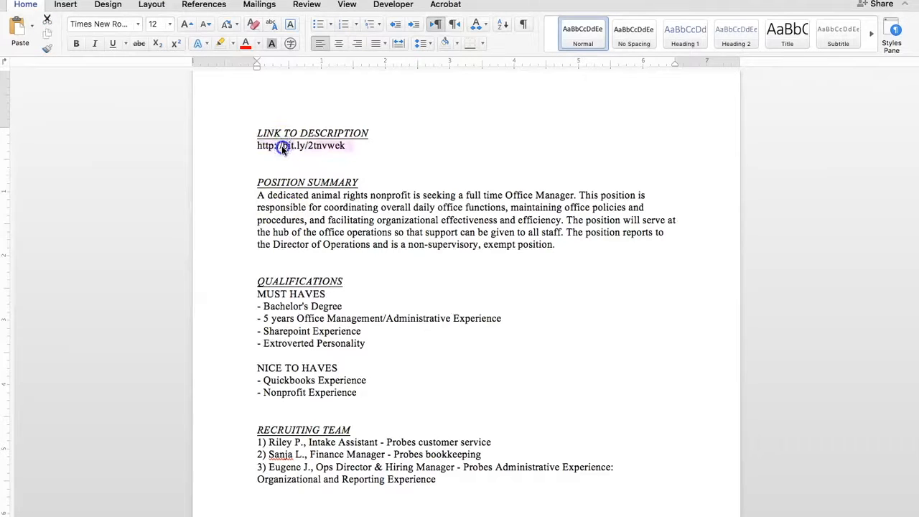
key("ctrl+Left")
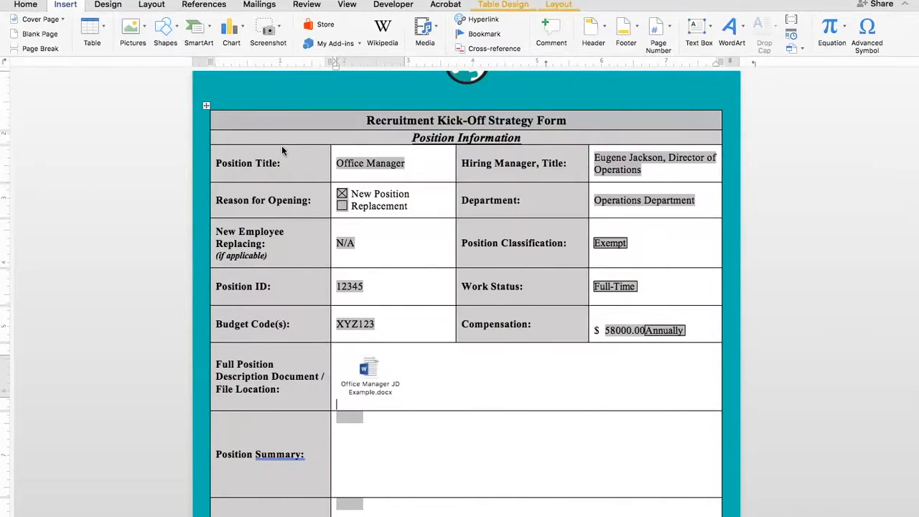
left_click(480, 20)
left_click(399, 76)
type("Office Manager PD")
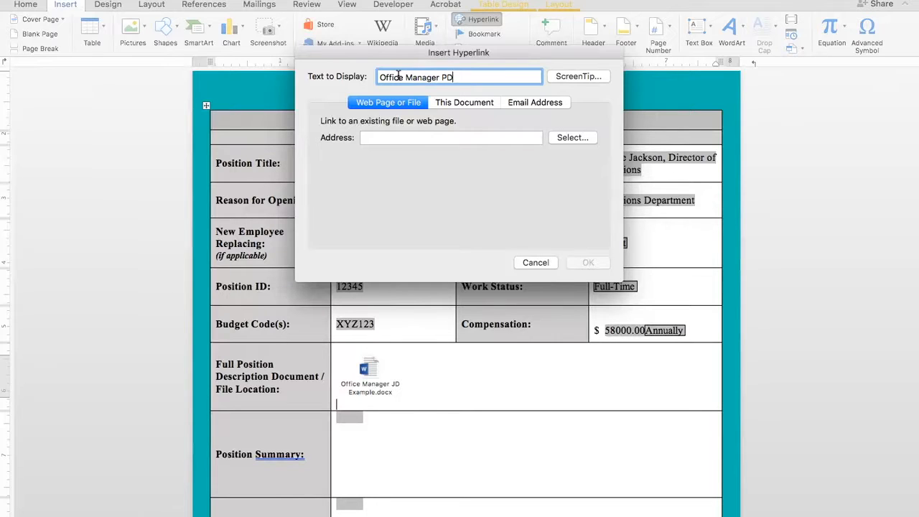
left_click(391, 138)
key("super+v")
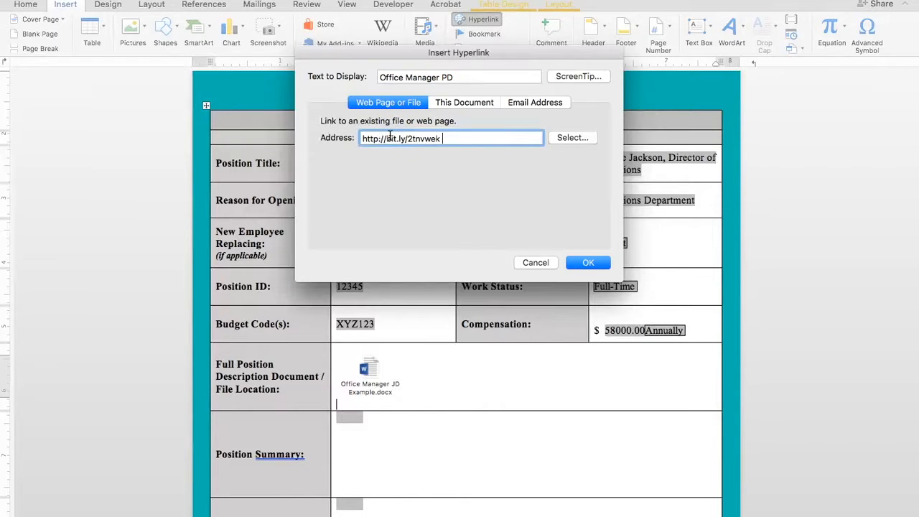
left_click(599, 264)
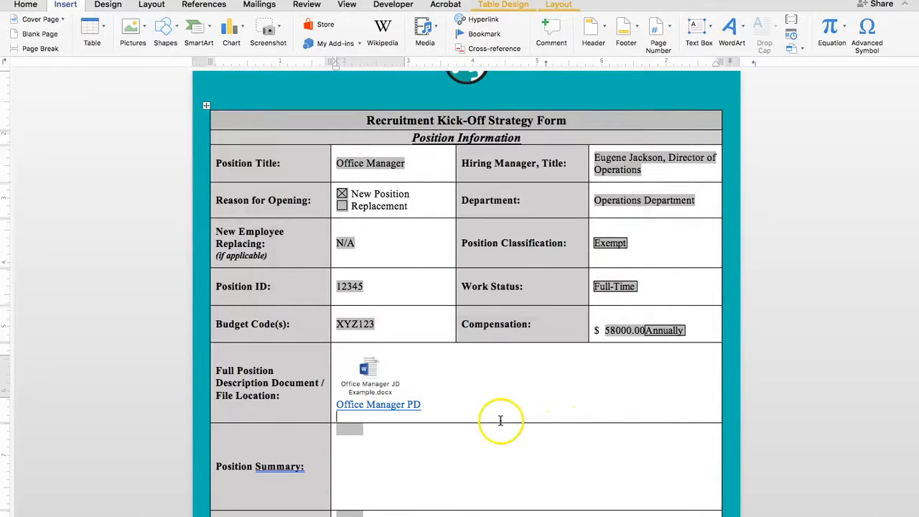
Follow the Office Manager PD link, skim the job description PDF in the browser, and close it
left_click(400, 407)
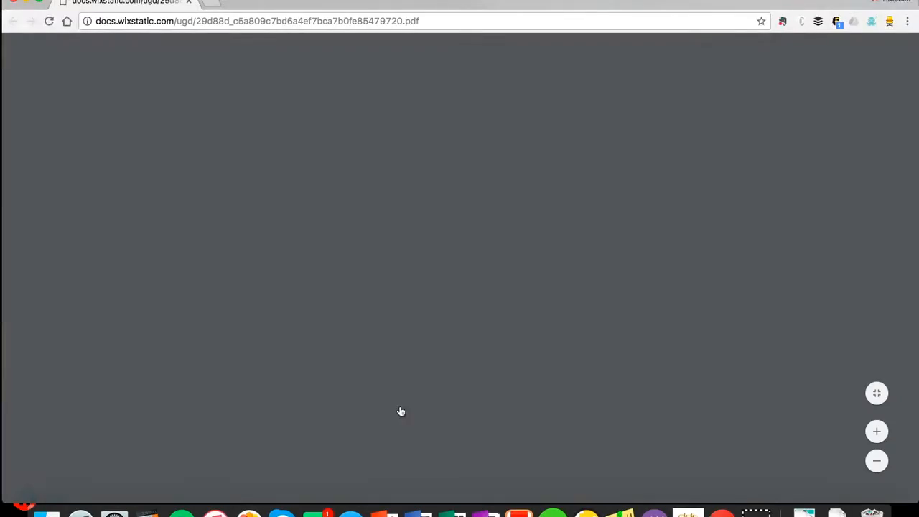
scroll(416, 215, "down", 10)
scroll(420, 174, "down", 15)
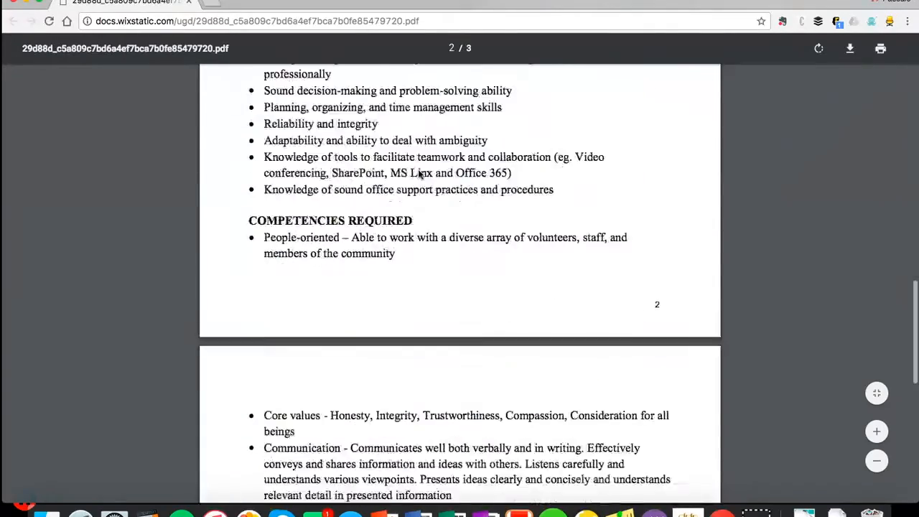
scroll(421, 174, "up", 12)
scroll(420, 175, "up", 10)
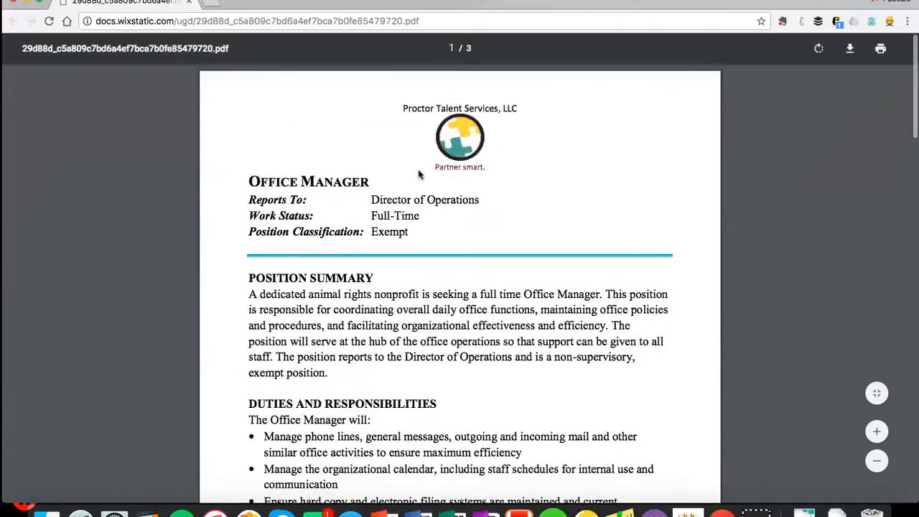
left_click(334, 134)
scroll(334, 134, "down", 15)
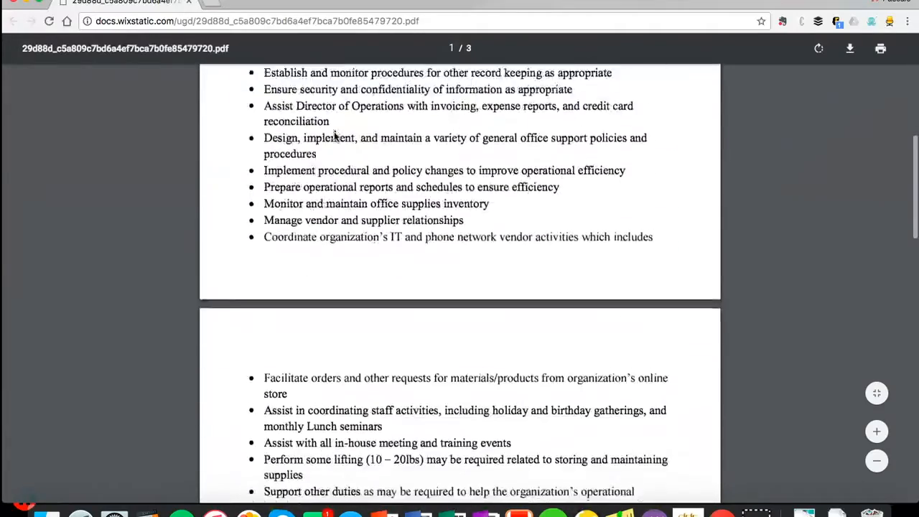
scroll(334, 136, "down", 2)
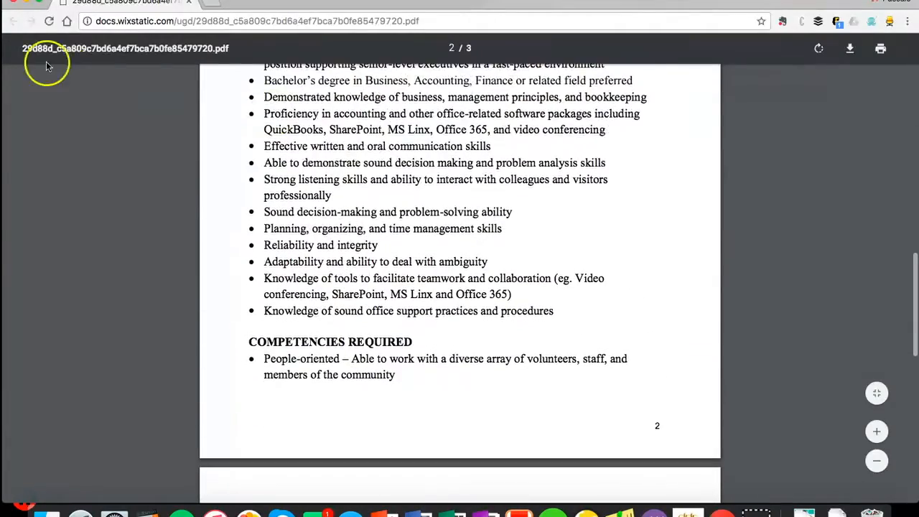
left_click(21, 2)
left_click(63, 164)
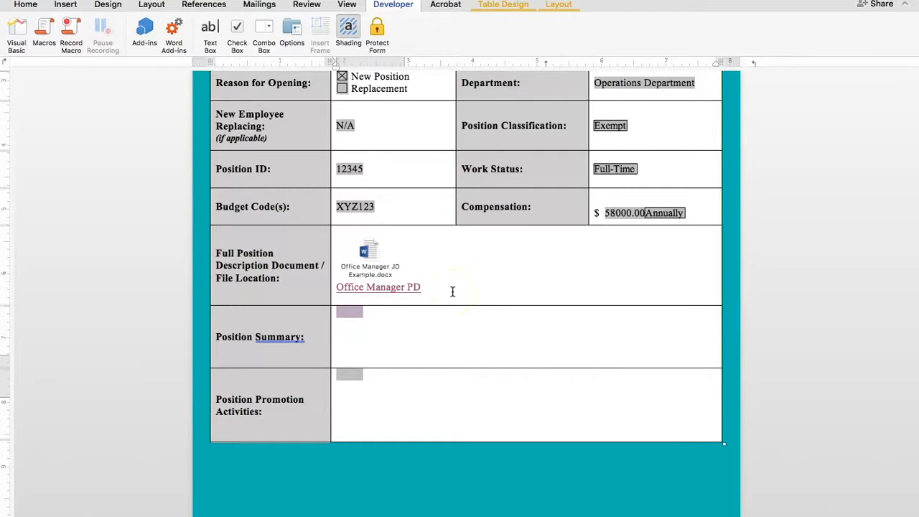
Turn on form protection and paste the Office Manager summary paragraph from the notes into the Position Summary field
left_click(377, 33)
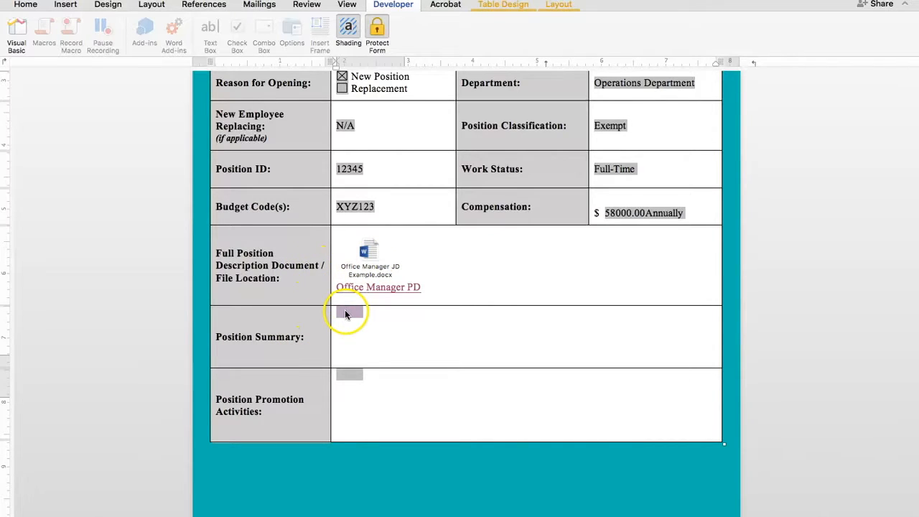
type("A dedicated animal rights nonprofit is seeking a full time Office Manager. This position is responsible for coordinating overall daily office functions, maintaining office policies and procedures, and facilitating organizational effectiveness and efficiency. The position will serve at the hub of the office operations so that support can be given to all staff. The position reports to the Director of Operations and is a non-supervisory, exempt position.")
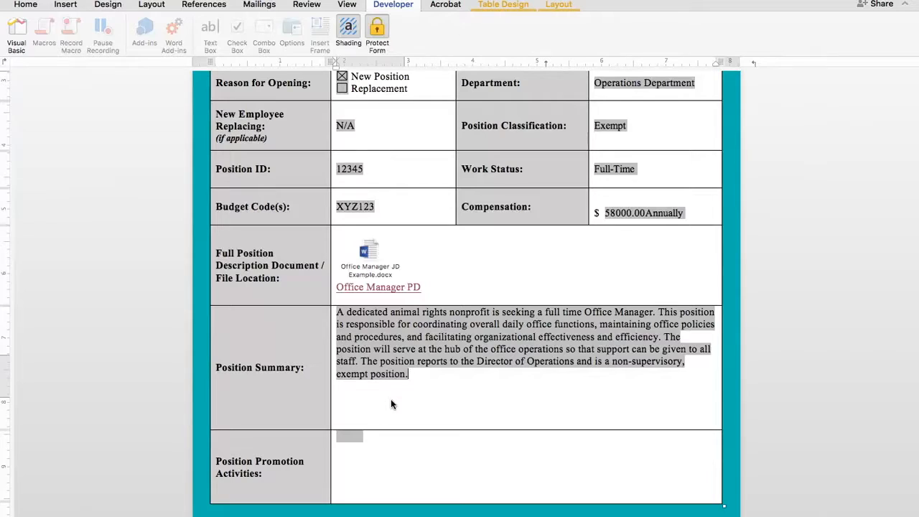
Copy the LinkedIn and Indeed ads, referral email and employee referral bonus list from the notes into the Position Promotion Activities field
key("ctrl+Right")
scroll(438, 358, "down", 8)
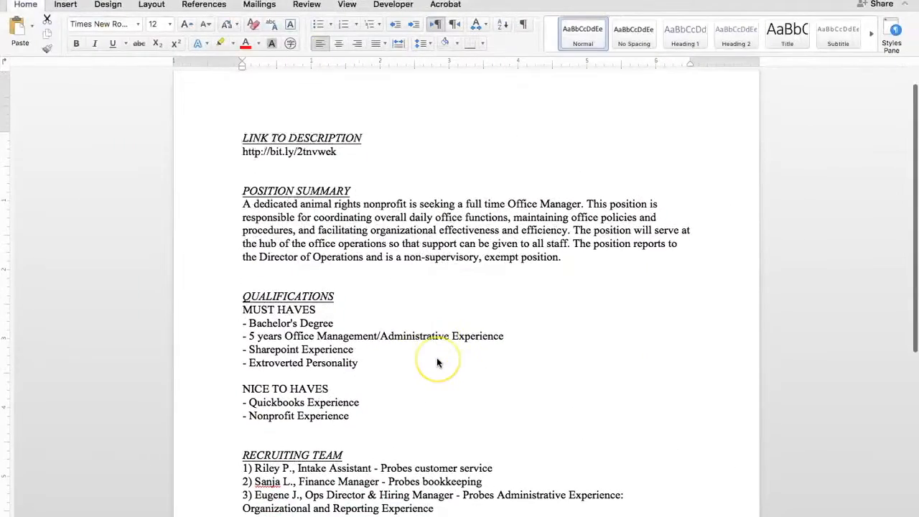
scroll(437, 362, "down", 1)
left_click_drag(366, 273, 249, 246)
key("super+c")
key("ctrl+Left")
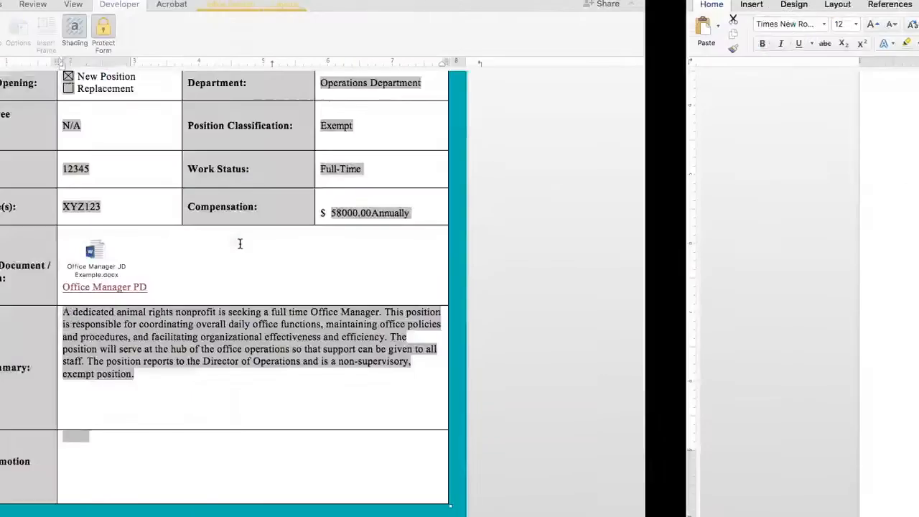
left_click(353, 440)
key("super+v")
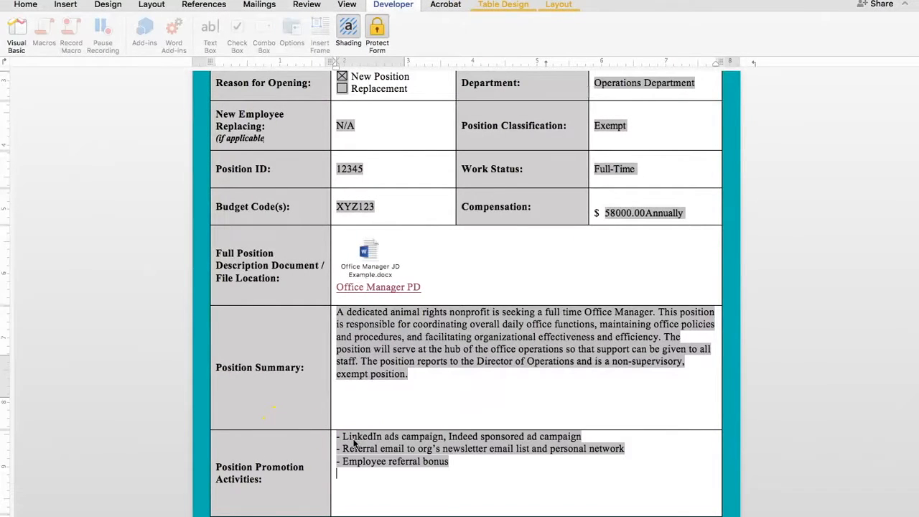
Copy the must-have and nice-to-have qualifications from the notes into the Ideal Candidate Qualifications + Attributes field
scroll(379, 374, "down", 4)
scroll(382, 381, "down", 8)
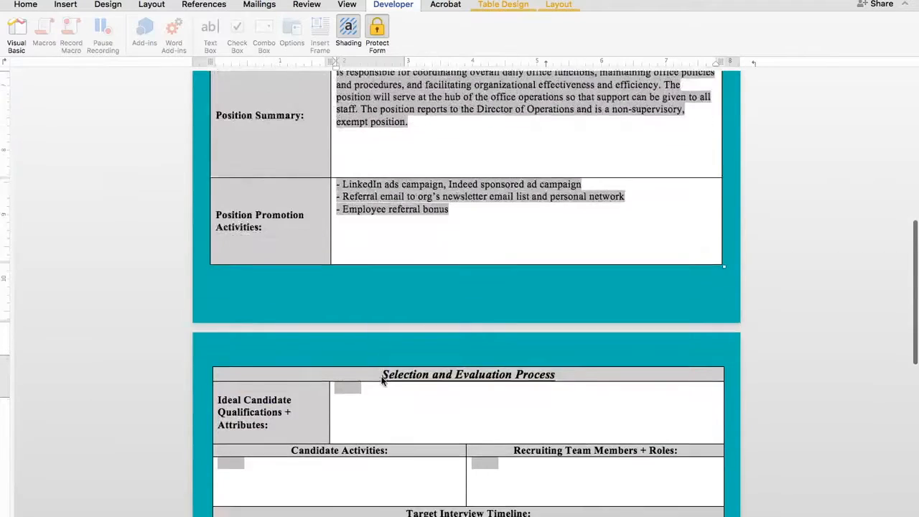
left_click(397, 440)
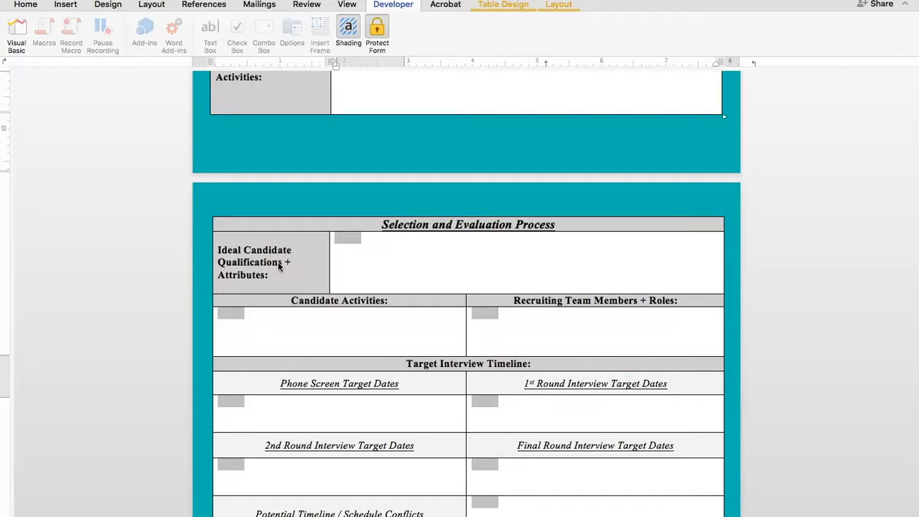
left_click(348, 240)
left_click(394, 264)
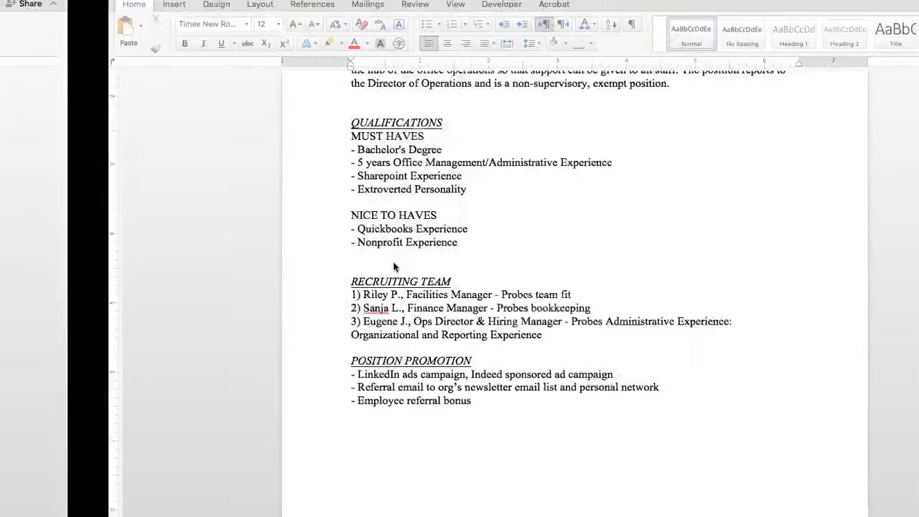
left_click_drag(369, 236, 244, 136)
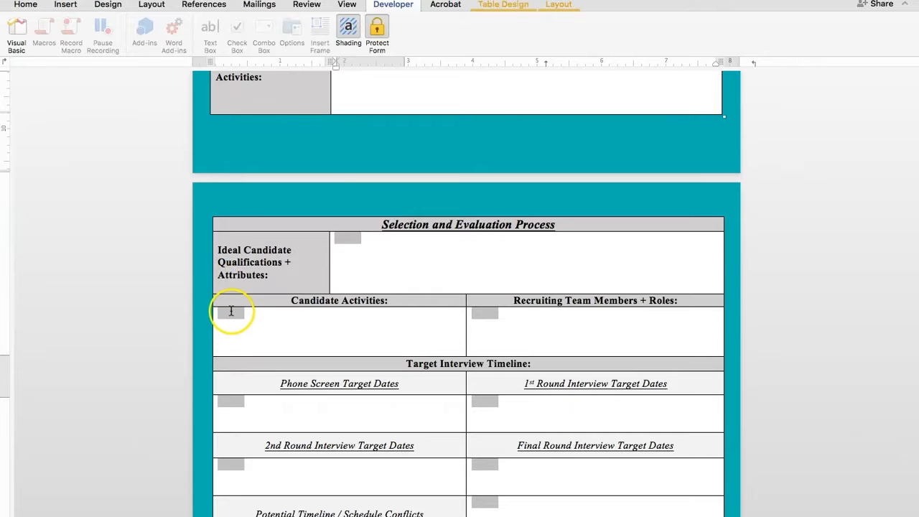
left_click(341, 243)
type("MUST HAVES - Bachelor's Degree - 5 years Office Management/Administrative Experience - Sharepoint Experience - Extroverted Personality  NICE TO HAVES - Quickbooks Experience - Nonprofit Experience")
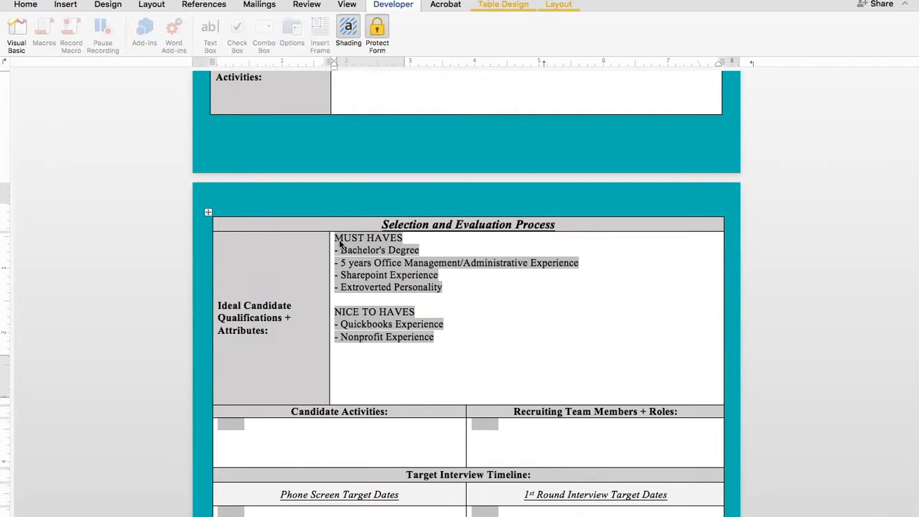
Paste the four candidate activities, from the phone screen with HR to the SharePoint skills test, into the Candidate Activities field
scroll(443, 379, "down", 3)
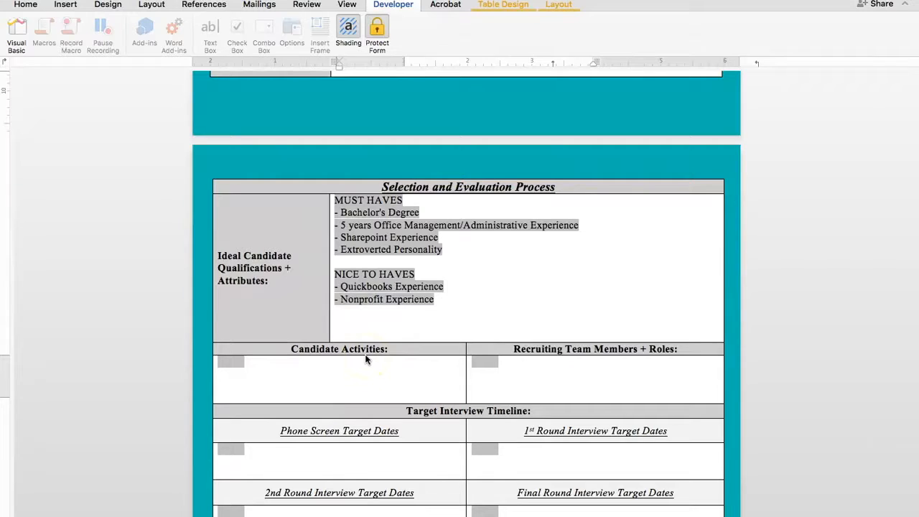
left_click(232, 362)
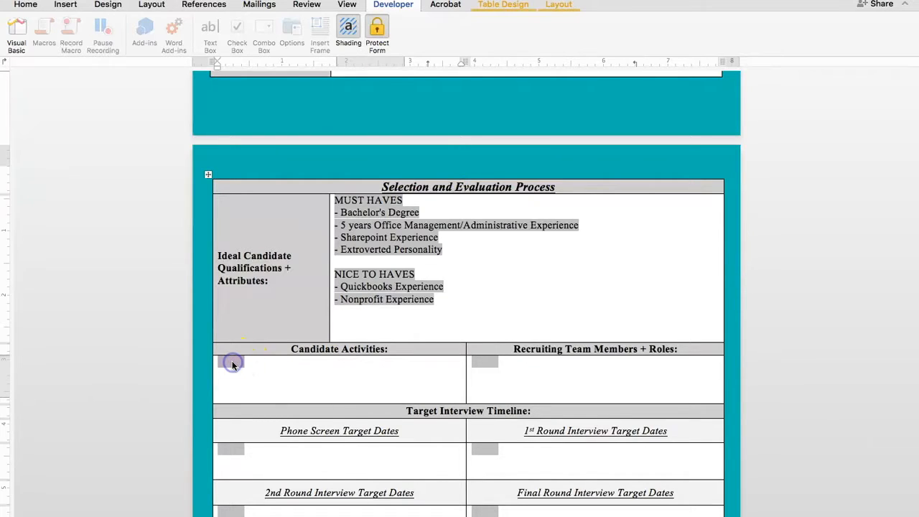
type("1) Phone screen with HR 2) Phone screen with Hiring Manager 3) Meet with Operations Team 4) Complete a SharePoint skills test")
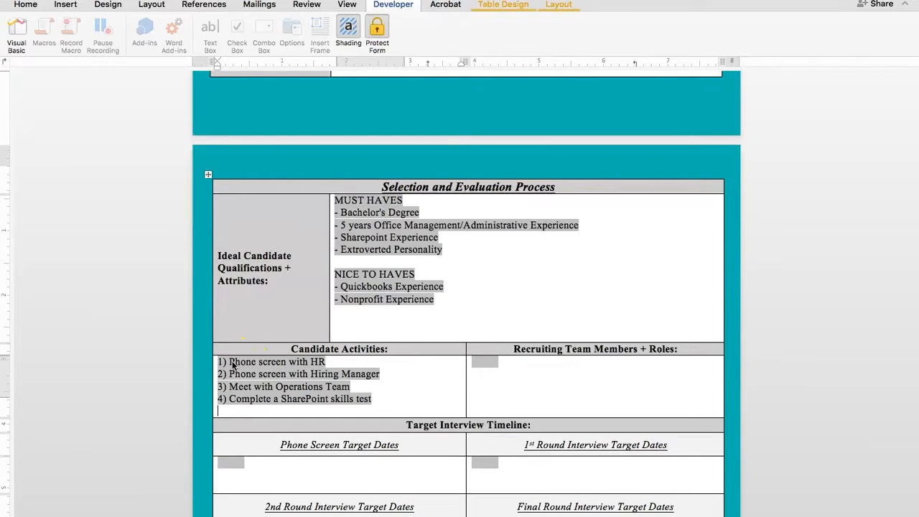
left_click(338, 385)
Copy the three recruiting team members and their roles from the notes into Recruiting Team Members + Roles and remove the trailing blank line
left_click(661, 221)
key("ctrl+Right")
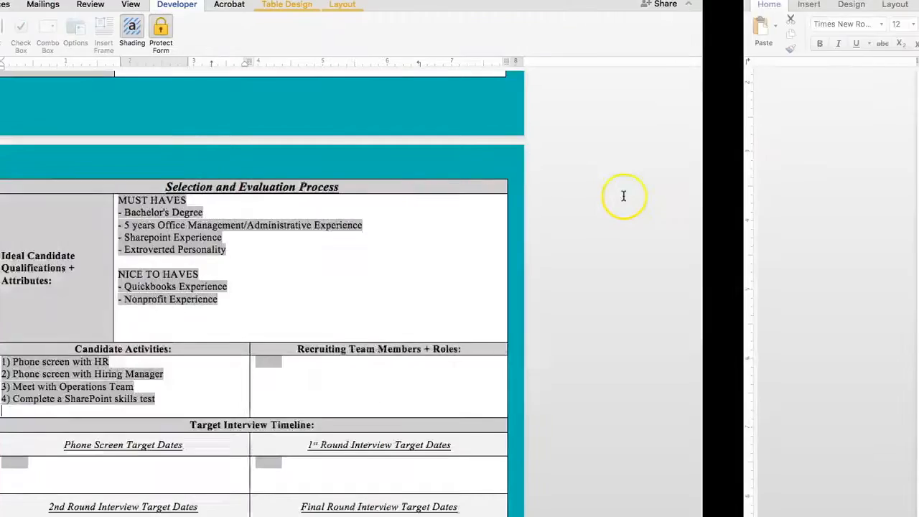
left_click_drag(435, 323, 236, 284)
key("super+c")
key("ctrl+Left")
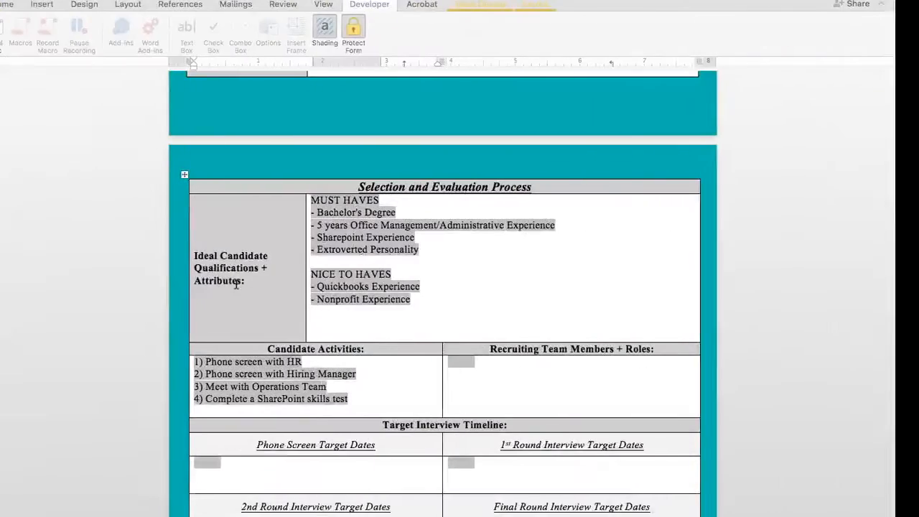
left_click(486, 360)
key("super+v")
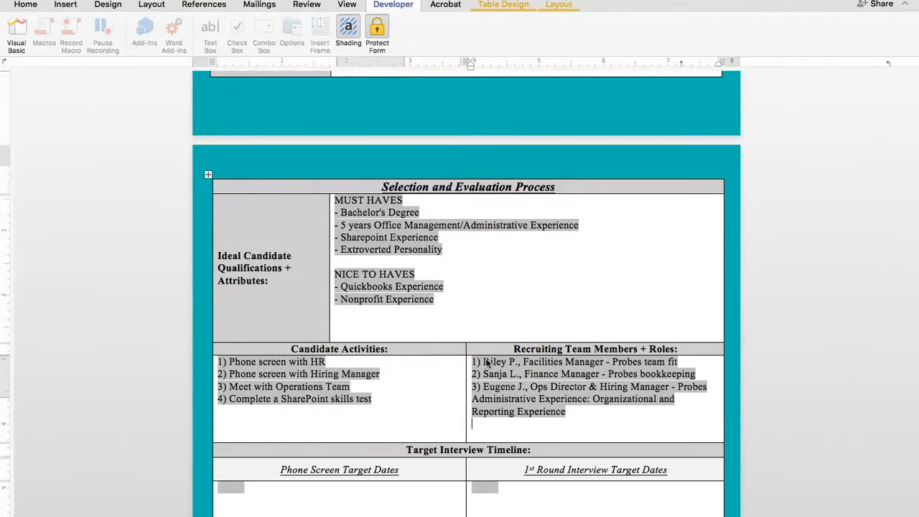
left_click(492, 362)
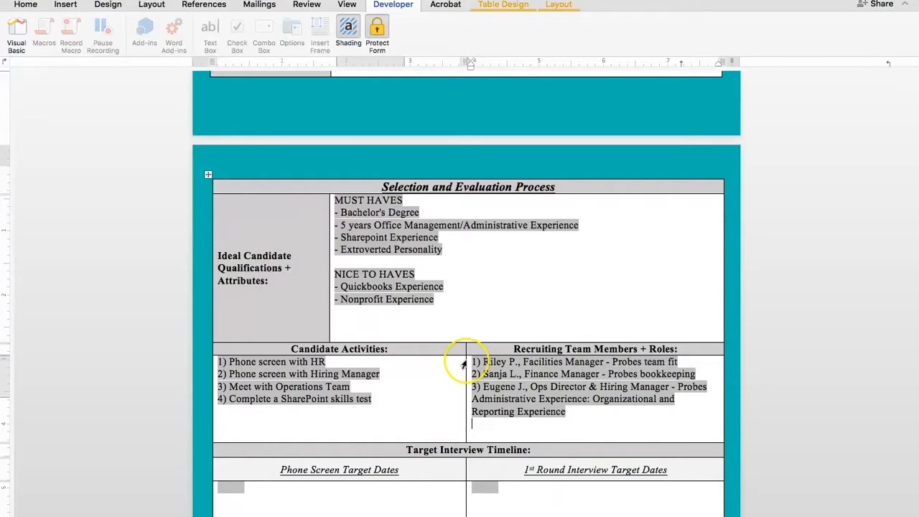
scroll(467, 355, "down", 3)
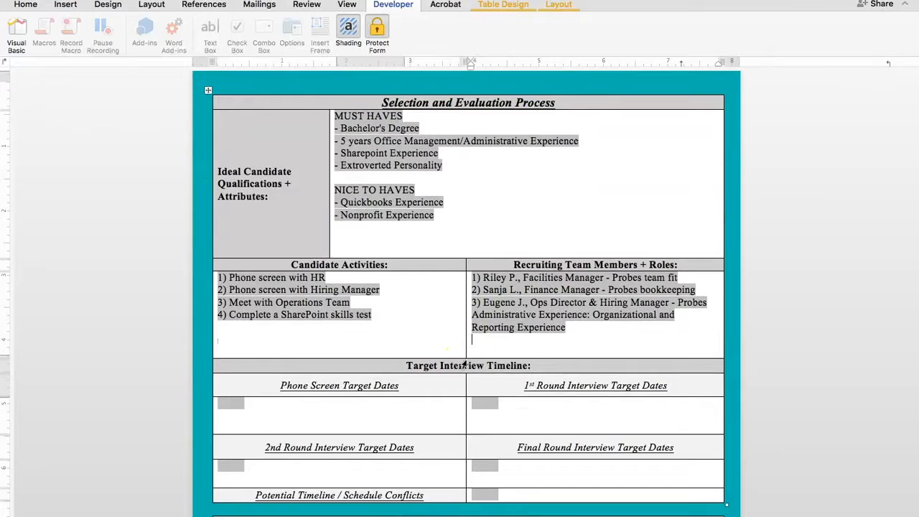
scroll(467, 355, "up", 1)
left_click(534, 361)
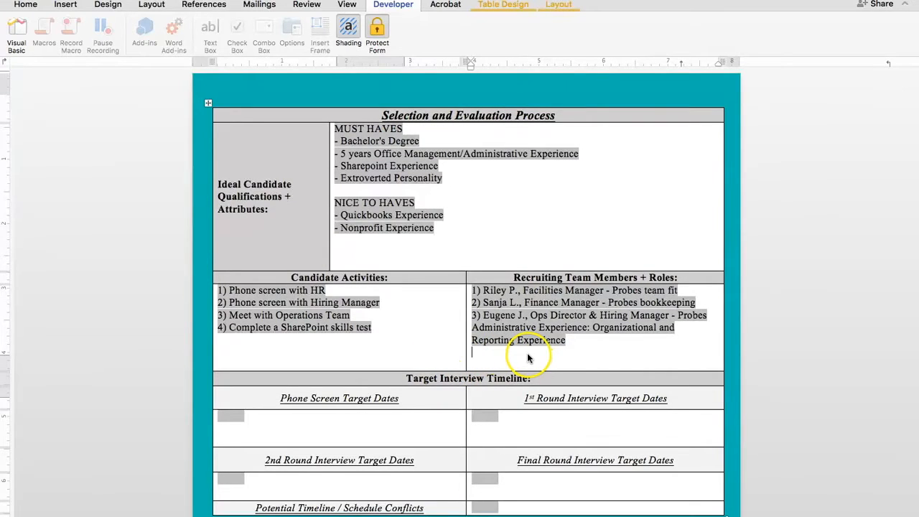
key("BackSpace")
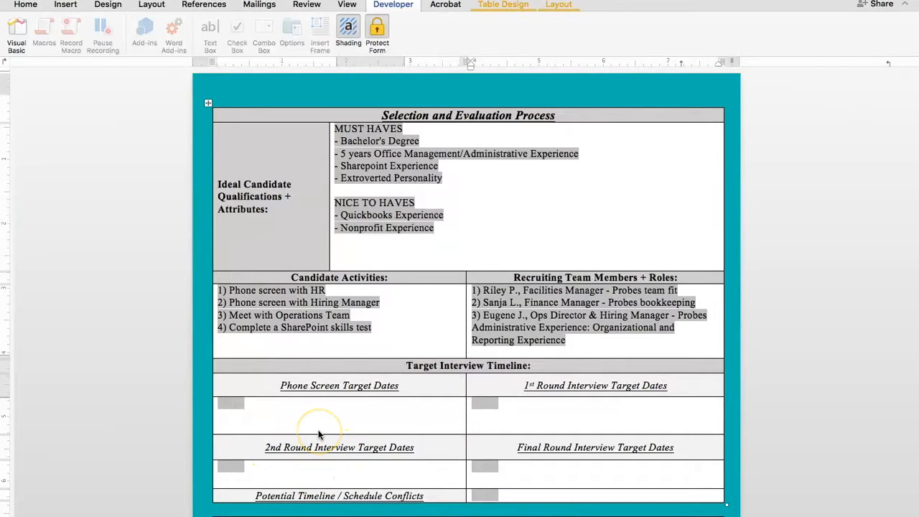
Enter Week X for the phone screen, Week Y for the 1st round and Week Z for the 2nd round interview target dates
left_click(236, 404)
type("Week X")
left_click(281, 411)
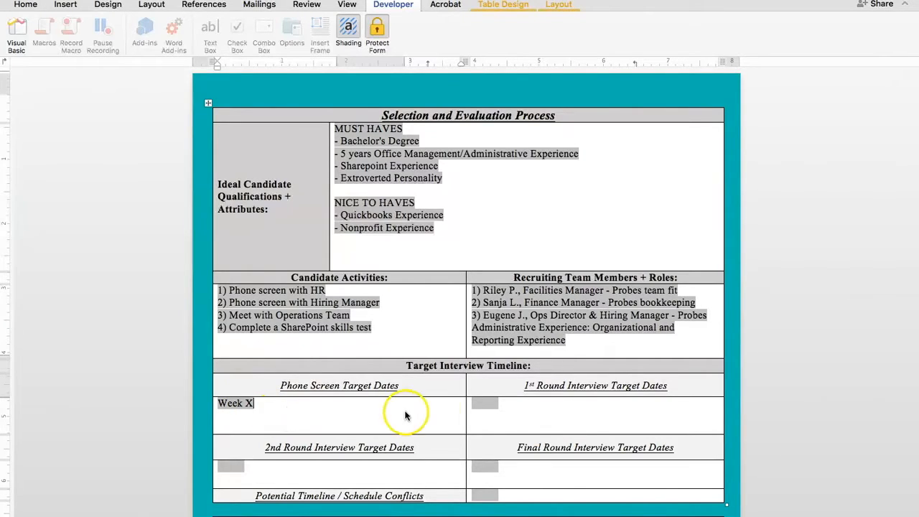
left_click(482, 405)
type("Week X")
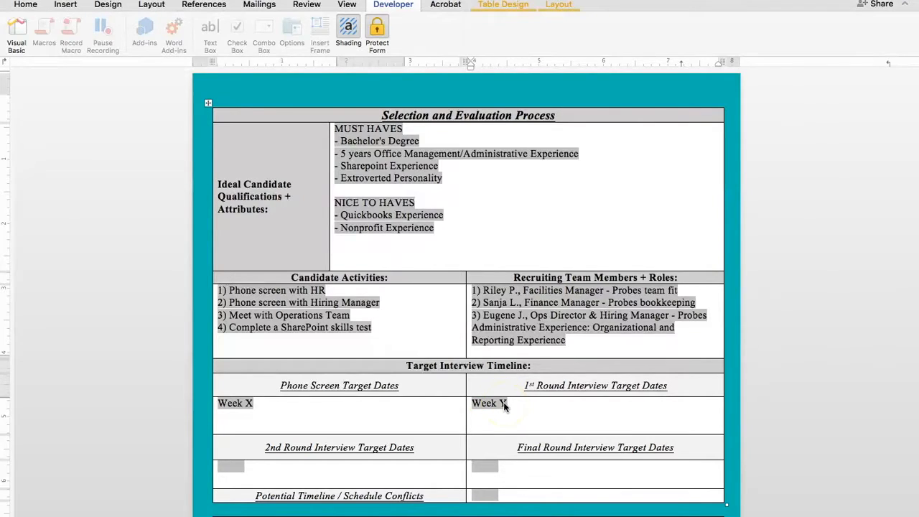
left_click(230, 467)
type("Week Z")
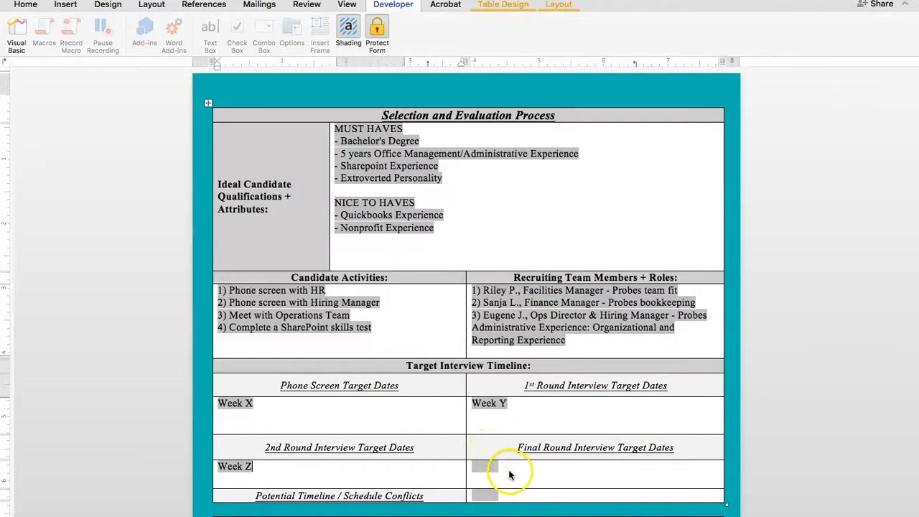
Paste the note about a team member being off Thursday + Friday of Week Y into the Potential Timeline / Schedule Conflicts cell
left_click(477, 494)
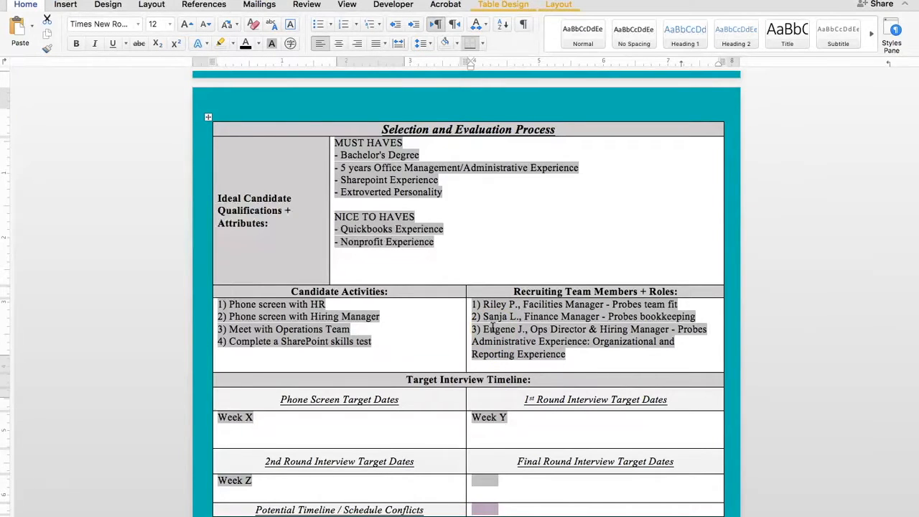
left_click(480, 509)
type("Sanja off Thursday + Friday of Week Y")
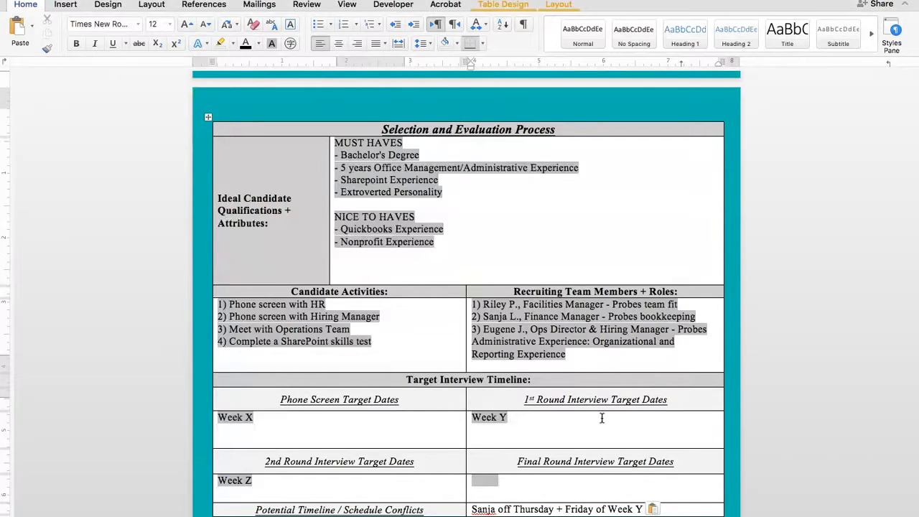
Enter the hiring manager's full name and the title Director of Operaions in the Hiring Manager approval's Name, Title field
scroll(602, 418, "down", 3)
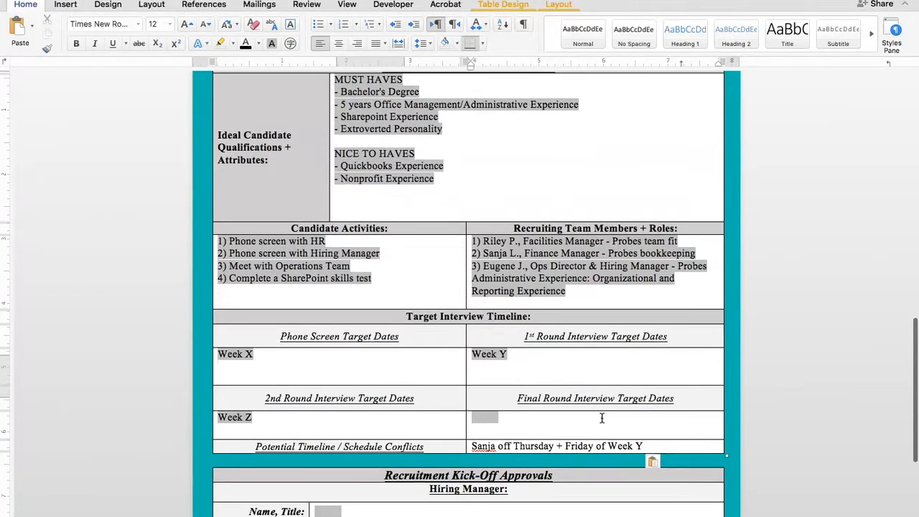
scroll(602, 418, "down", 2)
left_click(531, 451)
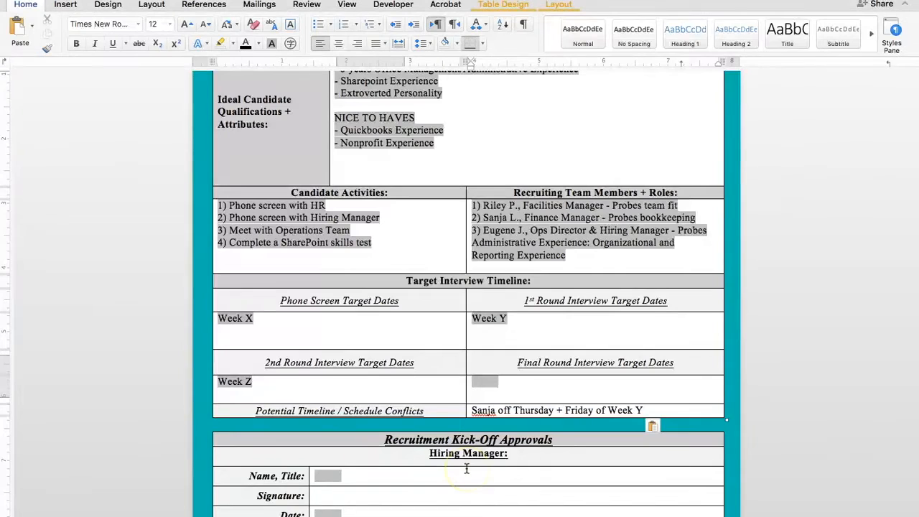
scroll(466, 469, "down", 1)
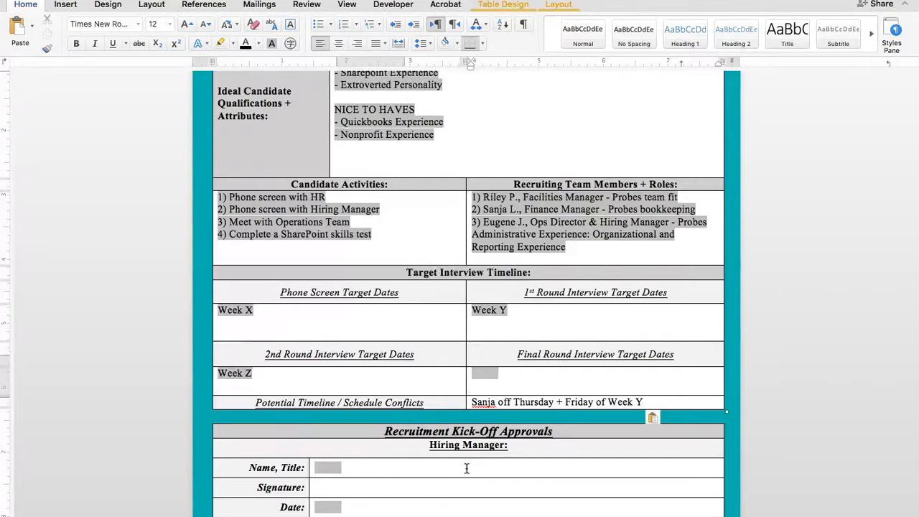
left_click(326, 480)
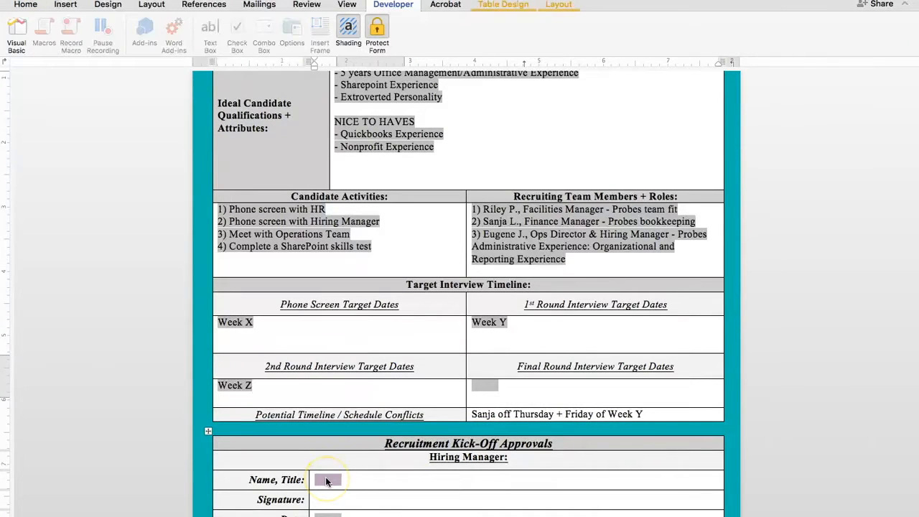
type("Eugene Jackson")
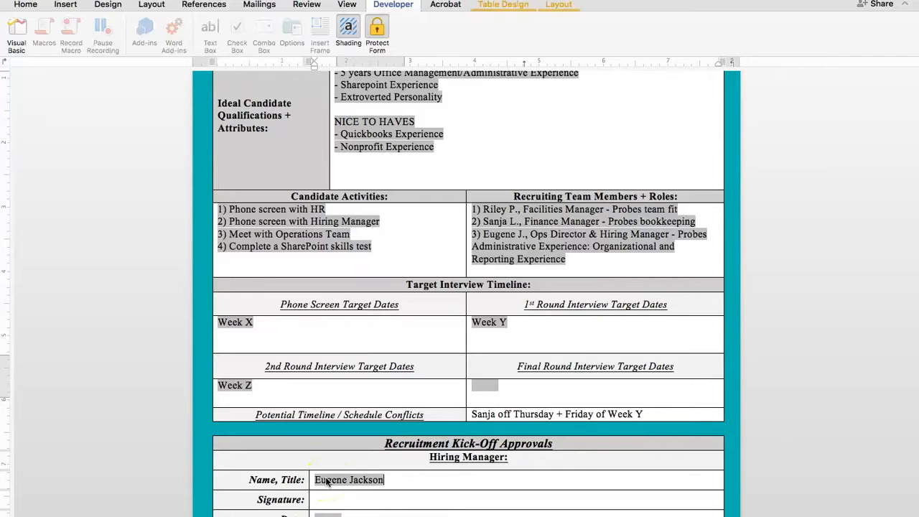
type(", Director o")
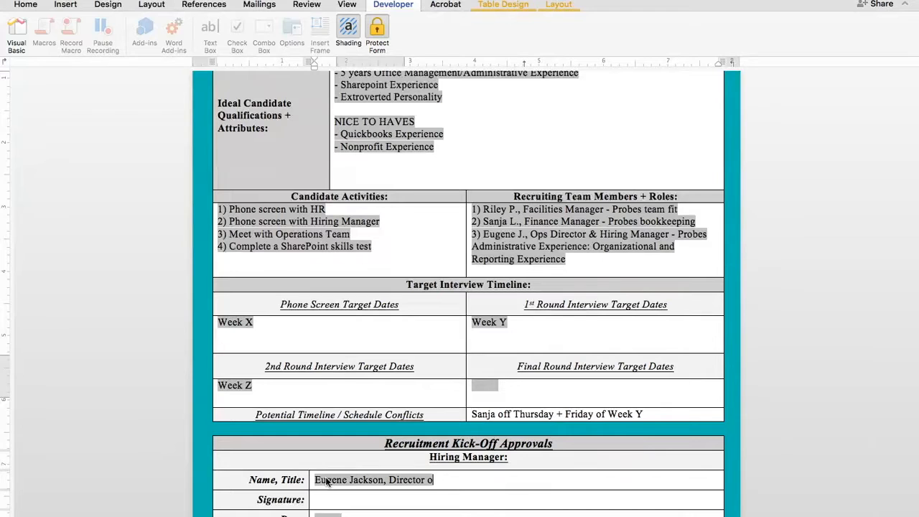
type("f Operaions")
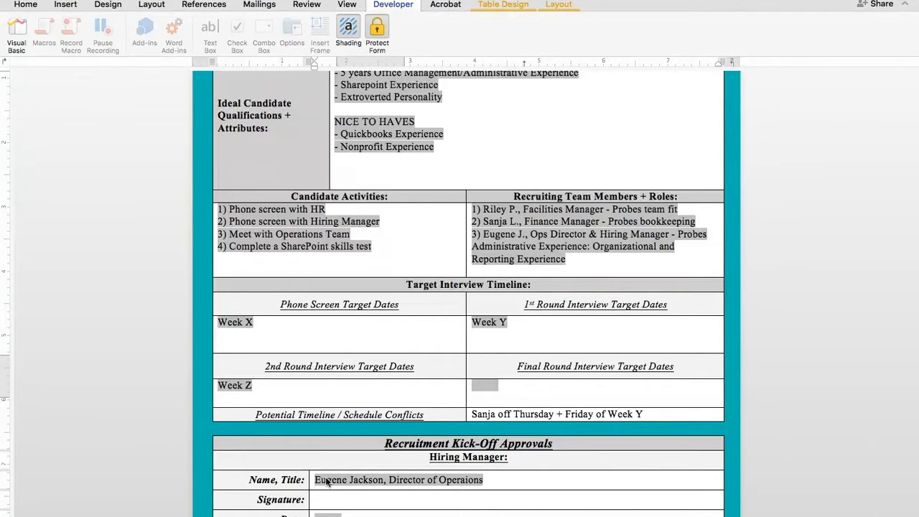
Fill in the Human Resources approval's Name, Title field with the HR representative's full name and the title Recruiter
scroll(326, 480, "down", 3)
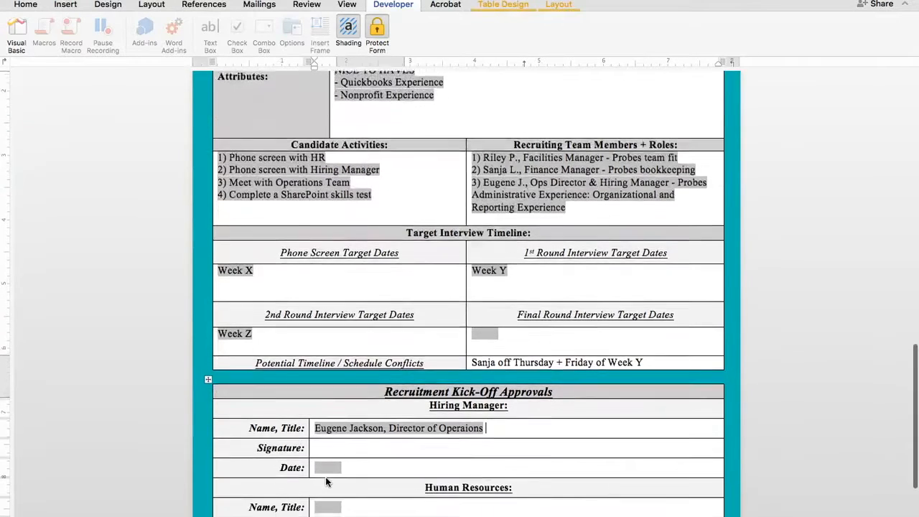
scroll(326, 479, "down", 1)
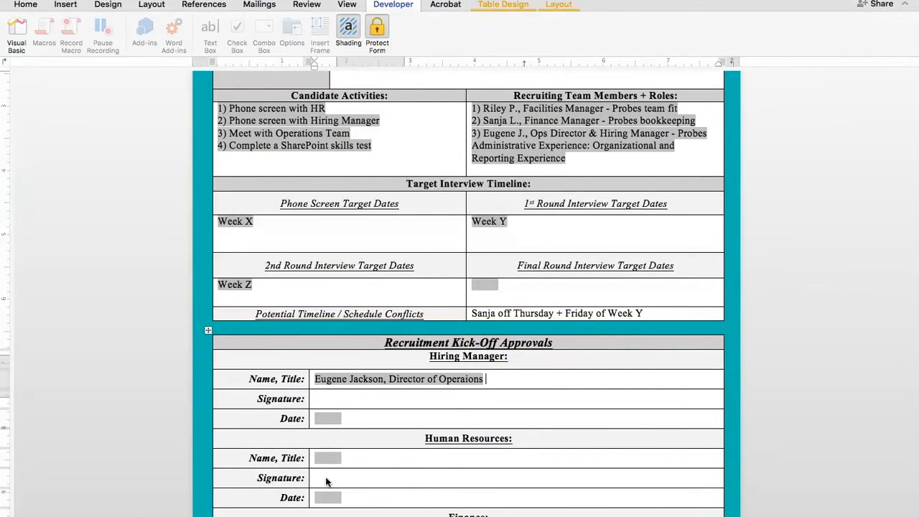
scroll(325, 481, "down", 1)
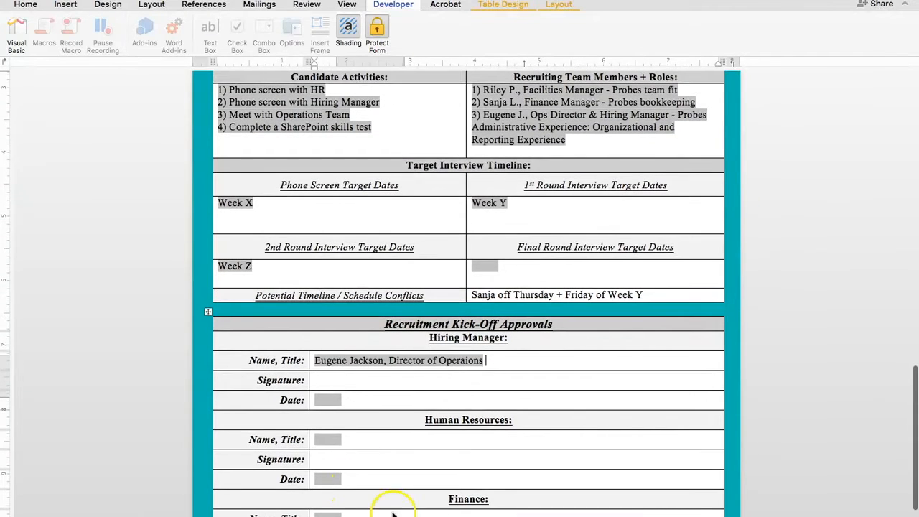
left_click(331, 440)
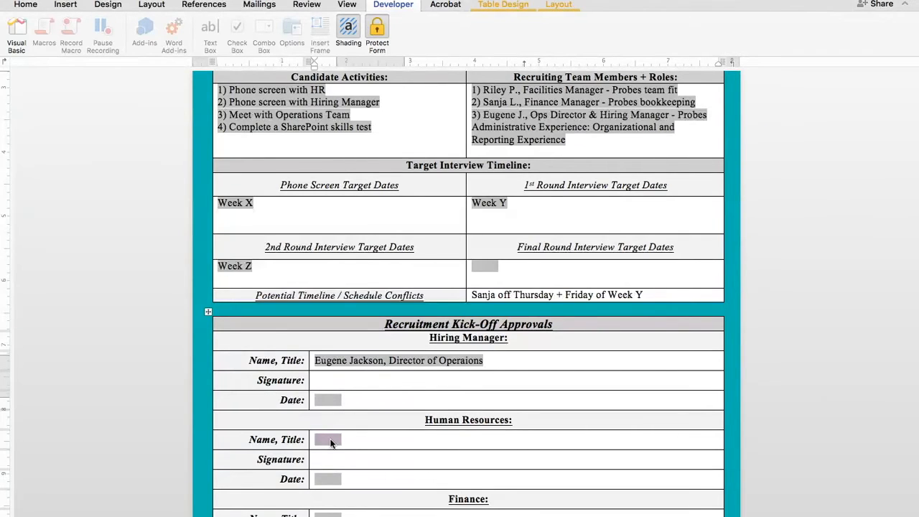
type("Pascale Hughes,")
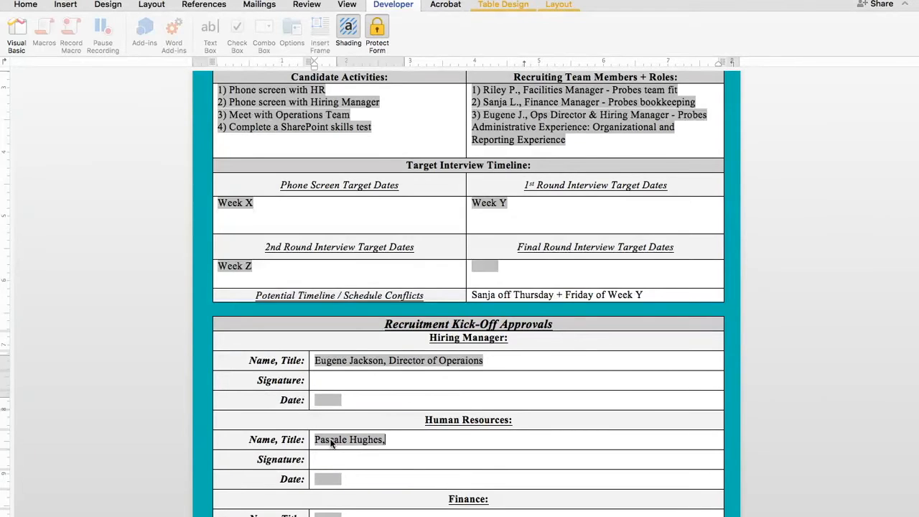
type(" Recruiter")
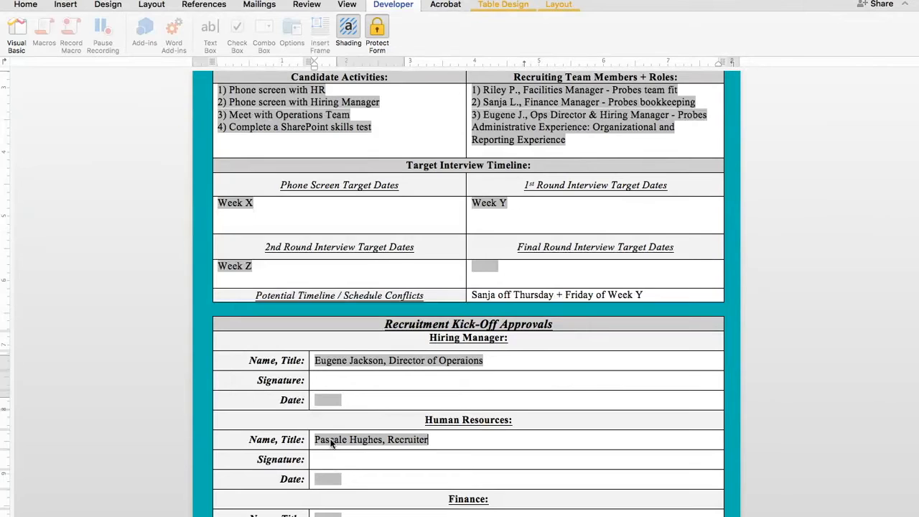
scroll(390, 327, "down", 3)
scroll(392, 331, "down", 1)
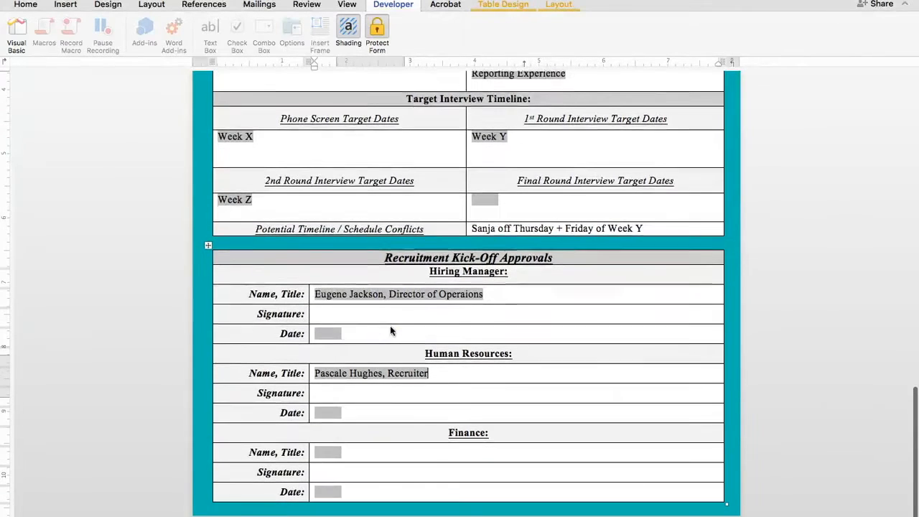